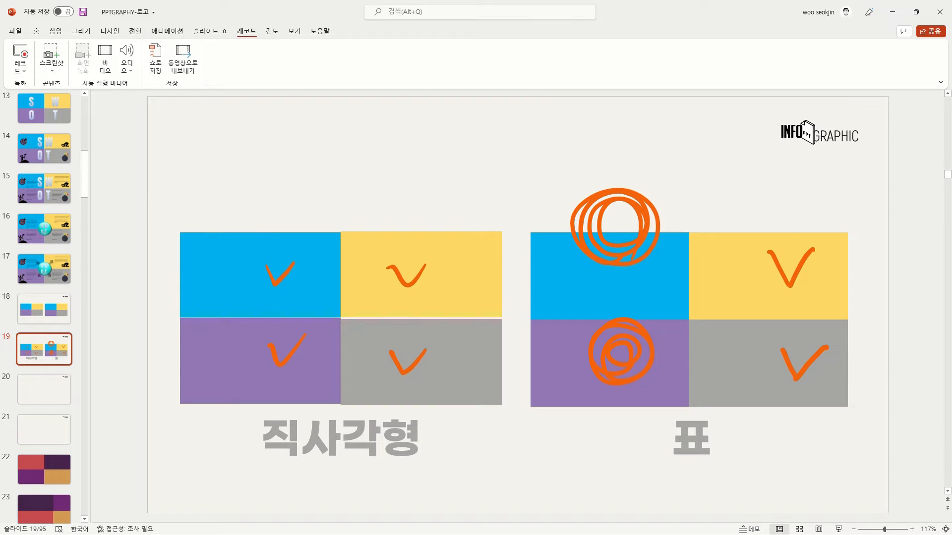
Step: Circle the right column of the table example on slide 19 and outline its left column in orange ink
left_click_drag(851, 232, 802, 220)
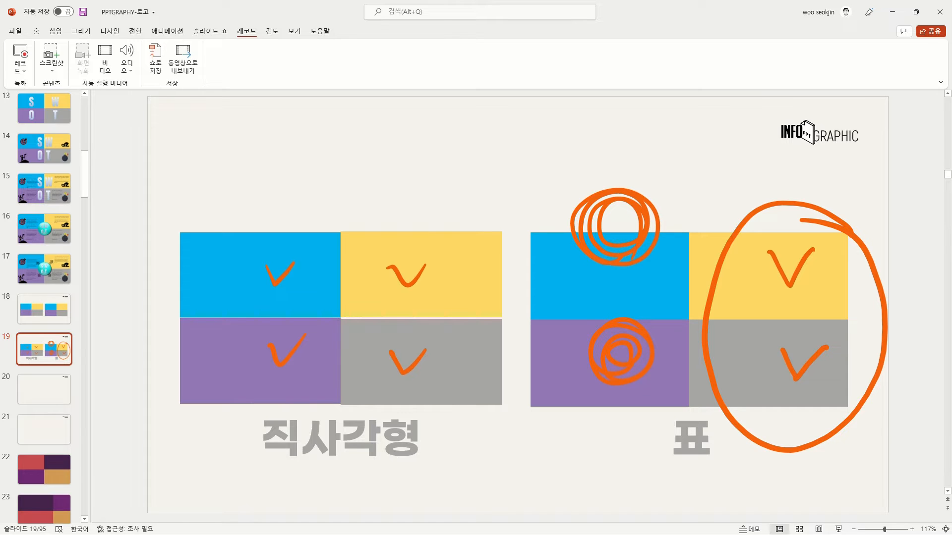
mouse_move(541, 154)
left_mouse_down()
mouse_move(560, 466)
mouse_move(689, 357)
mouse_move(634, 142)
mouse_move(541, 151)
left_mouse_up()
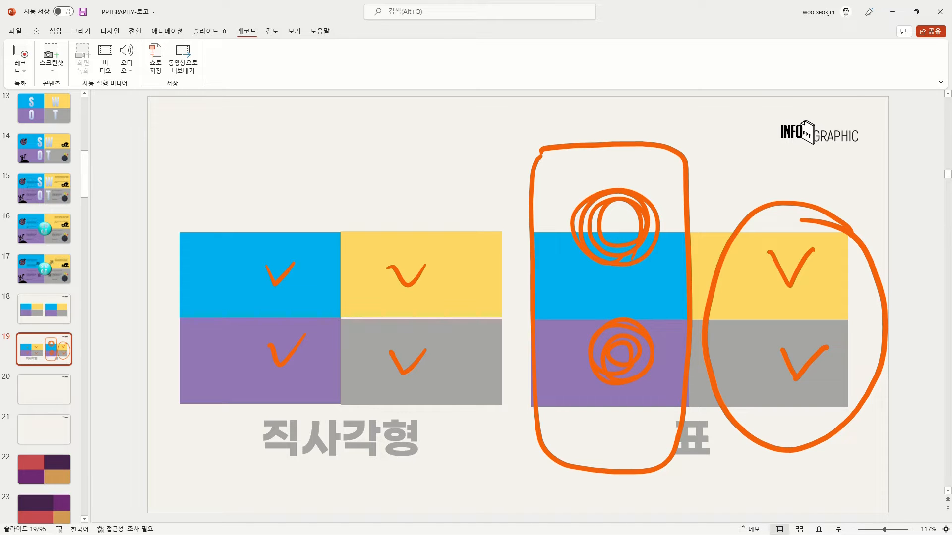
Step: Draw a rectangle about 10.8 by 5.2 cm on blank slide 20 and place a copy flush against its right edge
key("Page_Down")
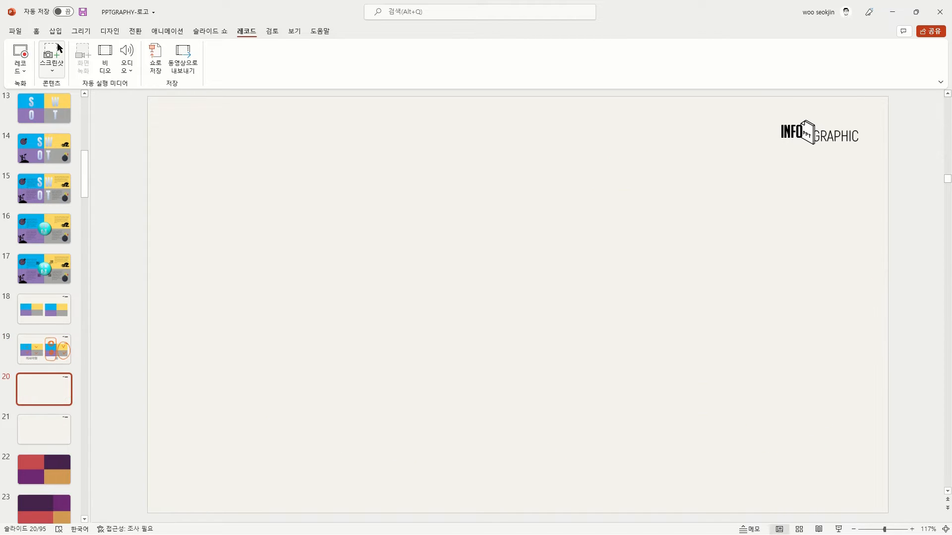
left_click(38, 32)
left_click(570, 50)
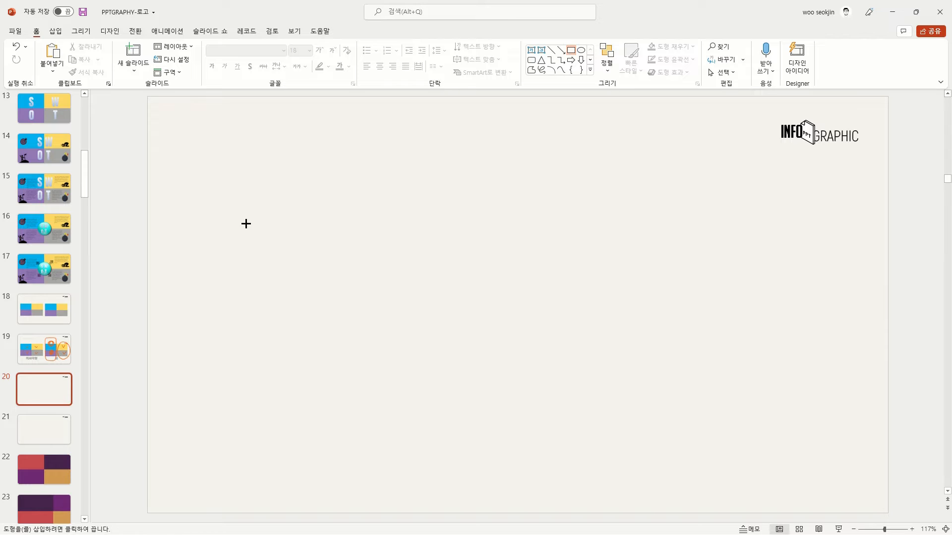
left_click_drag(246, 223, 481, 339)
mouse_move(362, 291)
left_mouse_down()
mouse_move(593, 298)
mouse_move(606, 287)
mouse_move(590, 291)
left_mouse_up()
Step: Copy both rectangles directly below the originals and close the gap to form a two-by-two grid
left_click(435, 289, "shift")
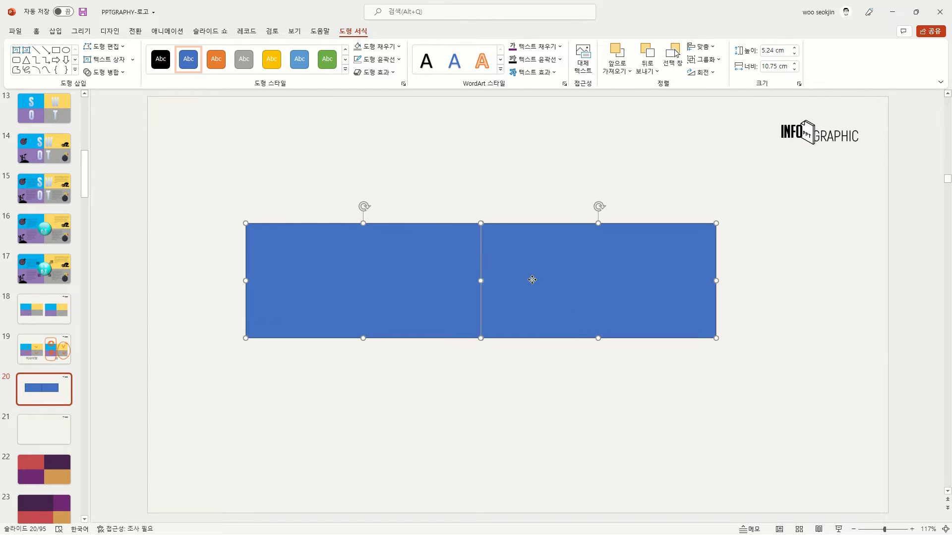
left_click_drag(531, 278, 545, 404)
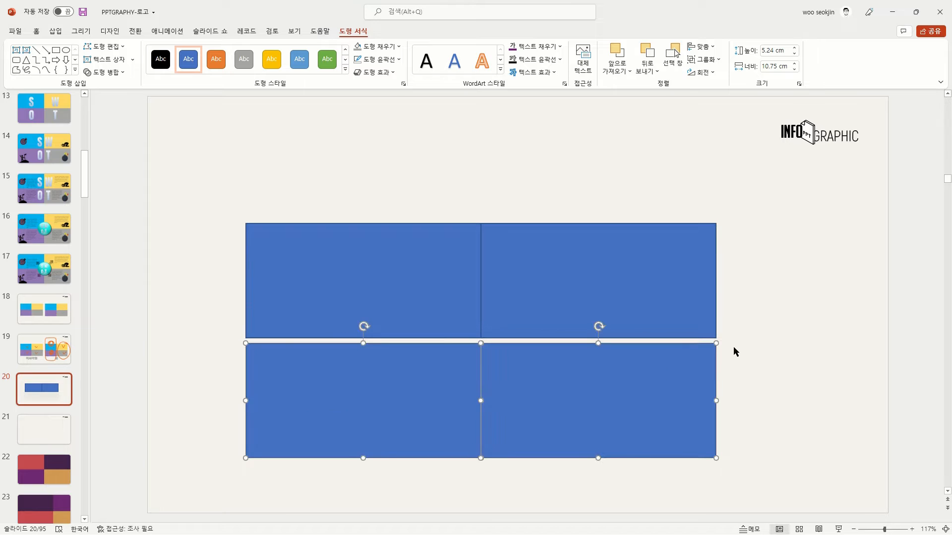
left_click(733, 351)
left_click(625, 374)
left_click(433, 376, "shift")
left_click_drag(553, 361, 553, 355)
left_click(766, 279)
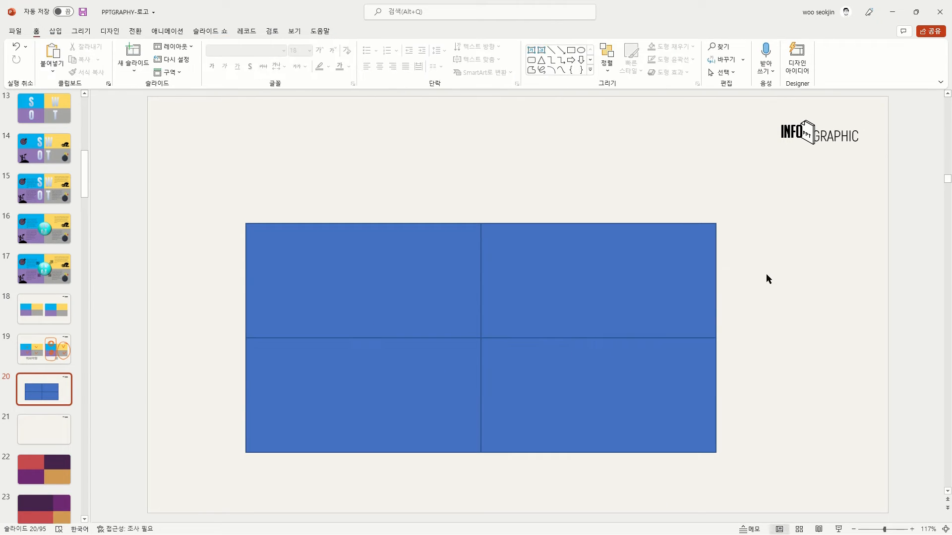
Step: Widen the two right-hand rectangles together by extending their shared left edge over the left-hand ones
left_click(637, 270)
left_click(599, 373, "shift")
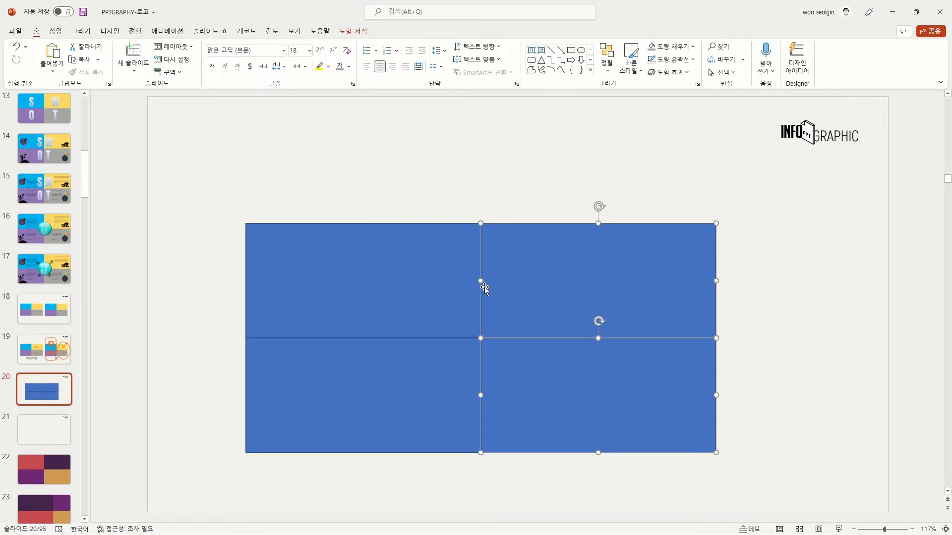
left_click_drag(481, 280, 415, 282)
Step: Try to resize the two left-hand rectangles to match the widened right-hand pair, and undo that resize
left_click(364, 282)
left_click(346, 371, "shift")
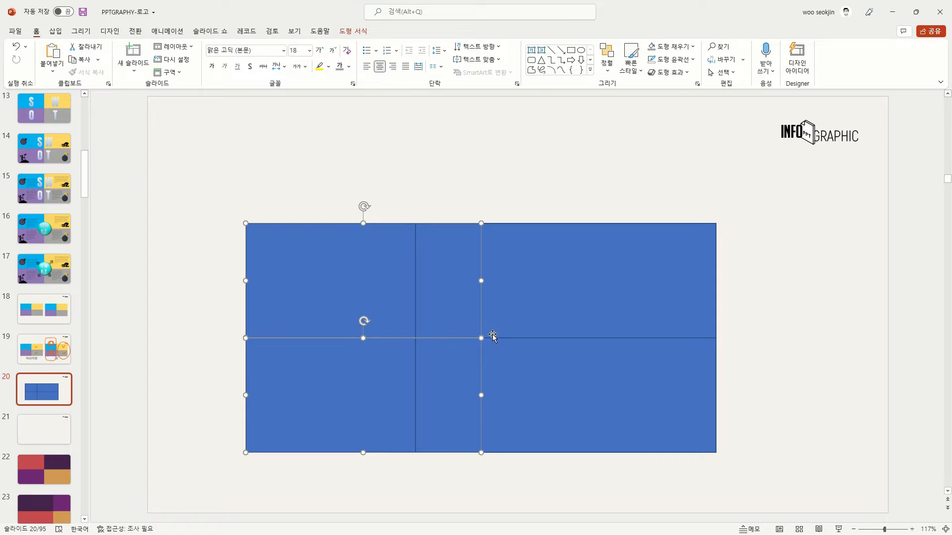
left_click_drag(481, 338, 422, 343)
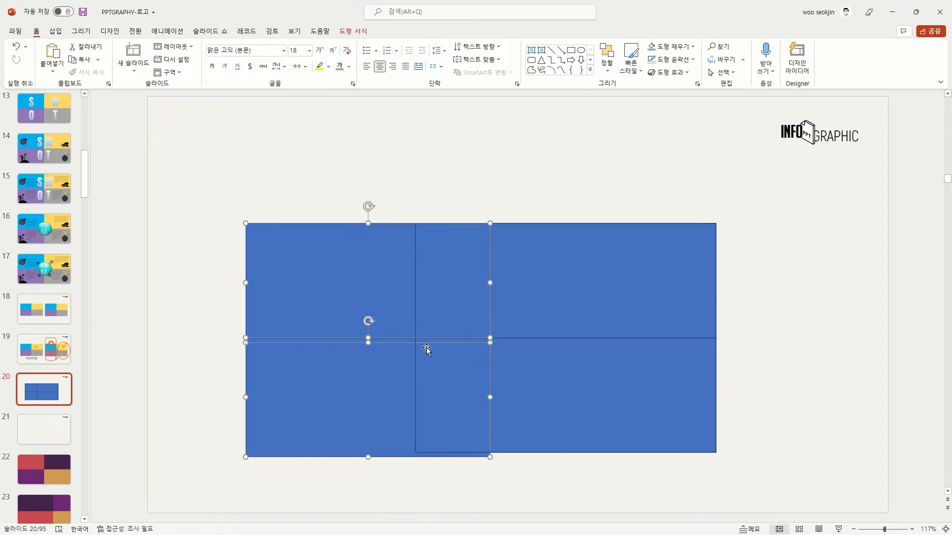
key("ctrl+z")
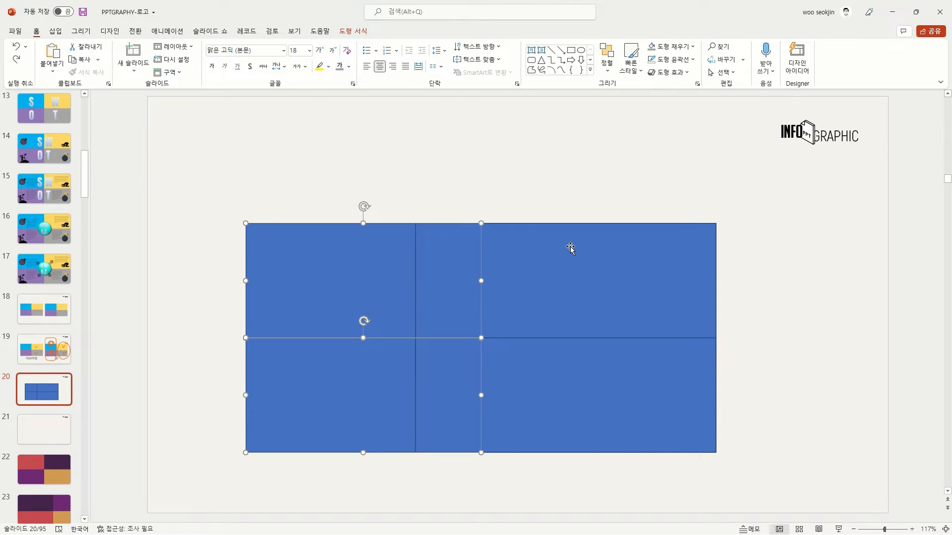
Step: Delete all four rectangles from slide 20
key("Delete")
left_click(540, 302)
key("Delete")
left_click(553, 381)
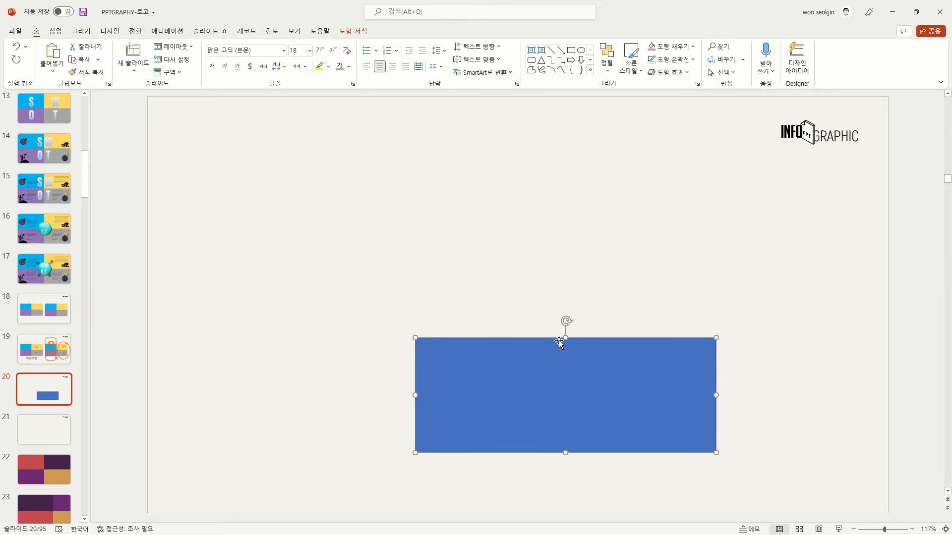
key("Delete")
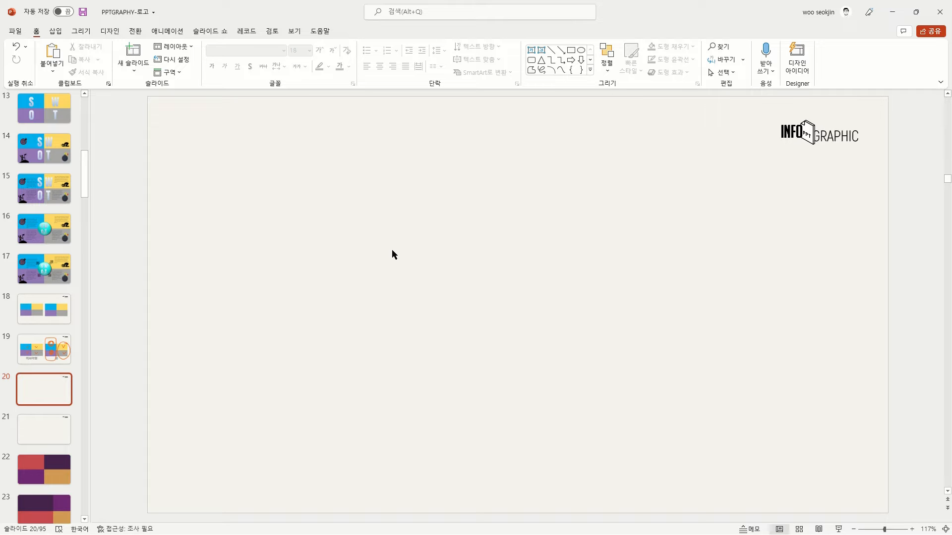
Step: Insert a two-by-two table on slide 20 and stretch it downward to make both rows much taller
left_click(56, 31)
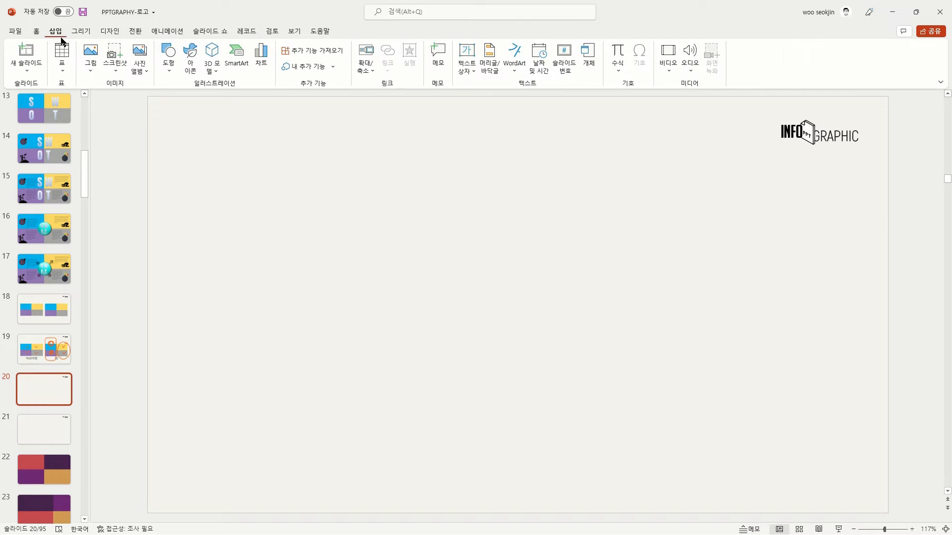
left_click(62, 57)
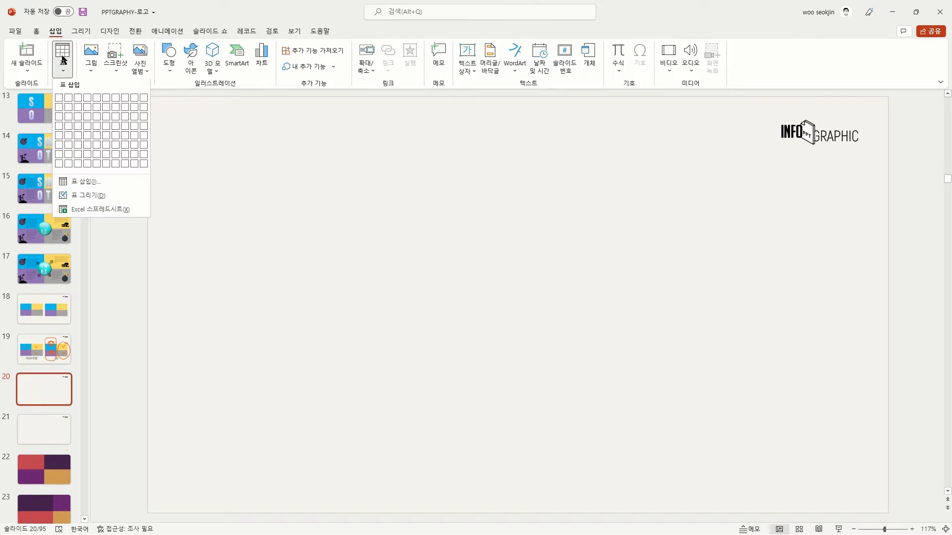
left_click(69, 113)
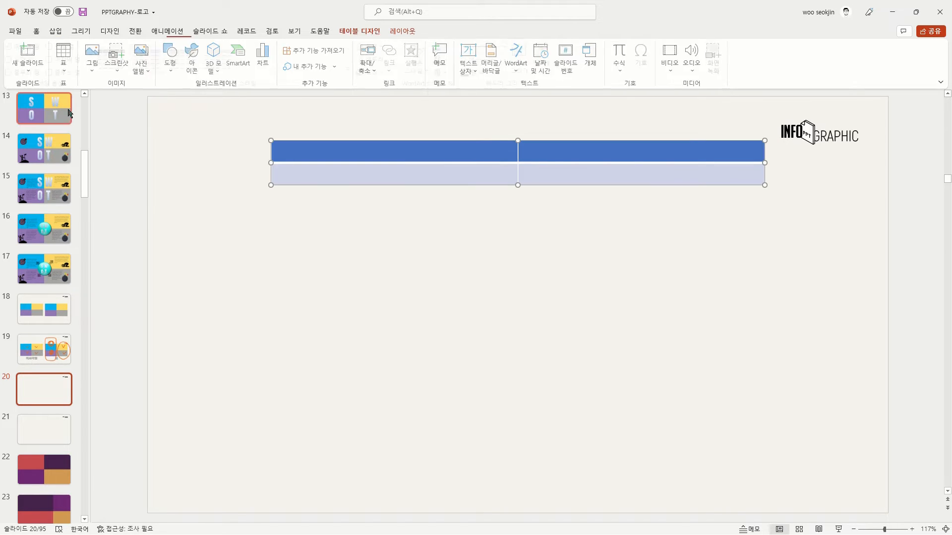
left_click_drag(468, 186, 468, 397)
Step: Shade all four cells of the table light gray
left_click(377, 47)
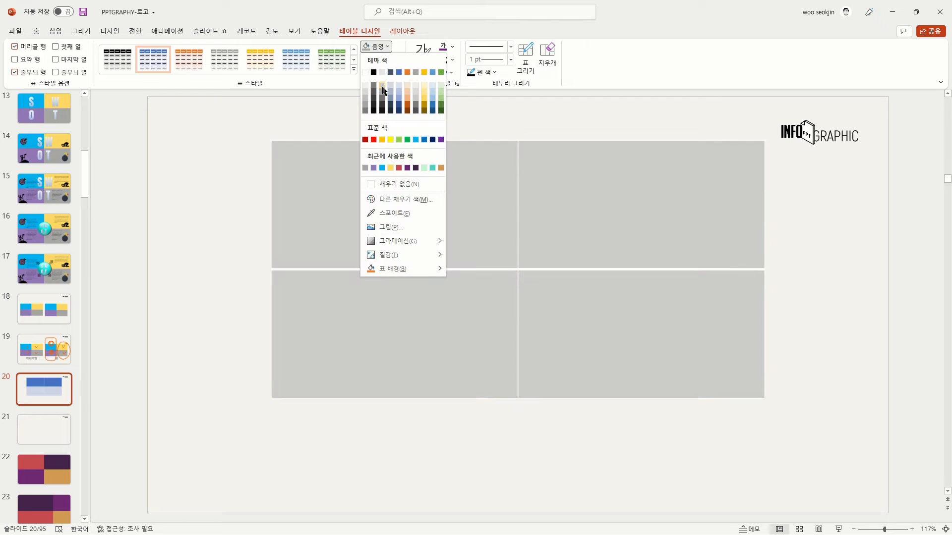
left_click(382, 90)
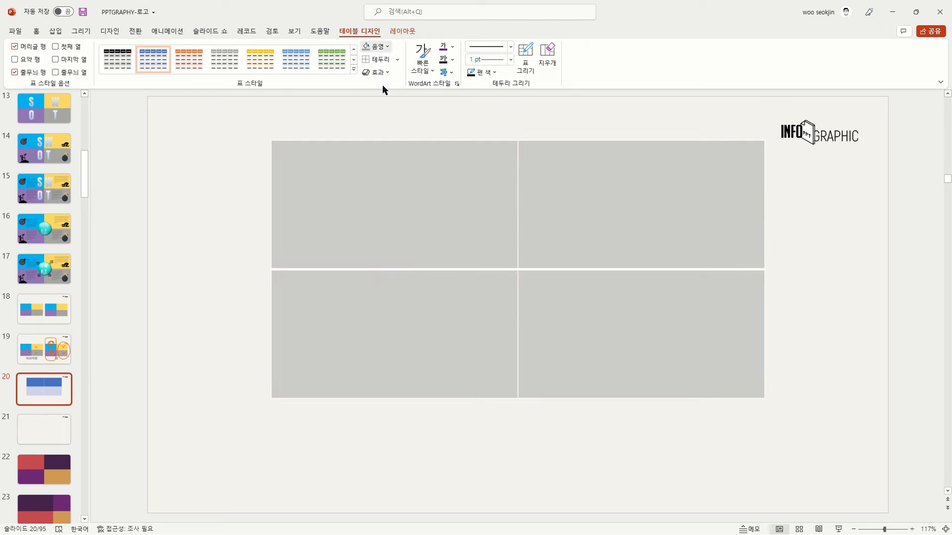
Step: Align the gray table with the slide's top-left corner and enlarge it to cover the entire slide
left_click_drag(559, 143, 521, 191)
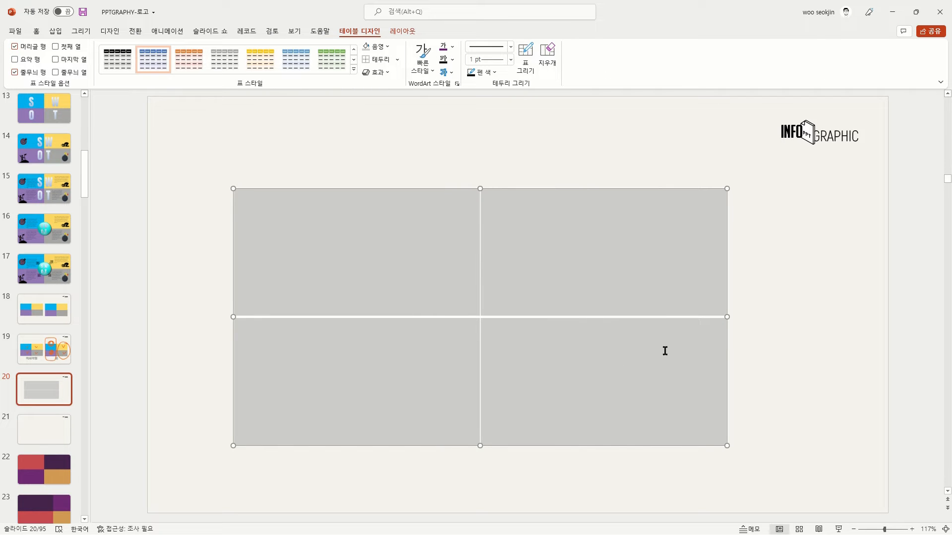
scroll(708, 337, "down", 2)
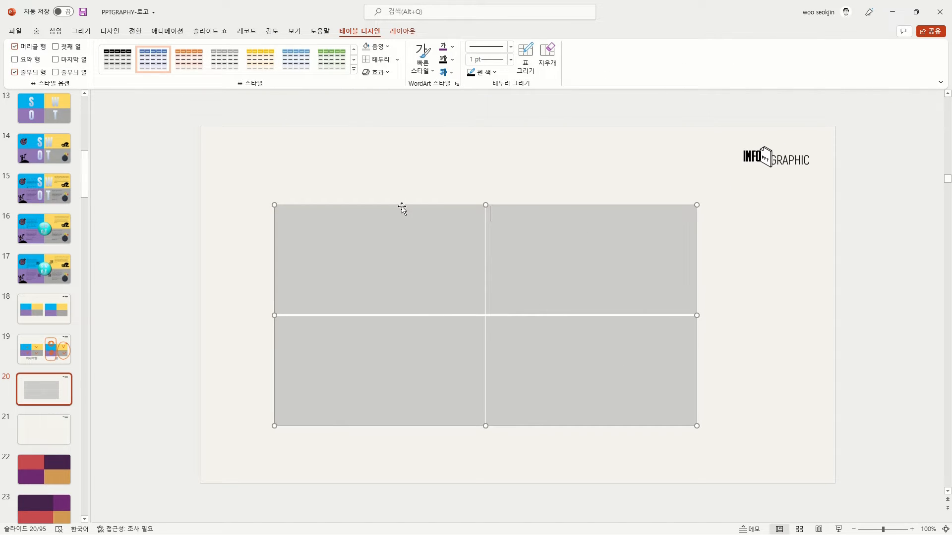
left_click_drag(402, 205, 329, 128)
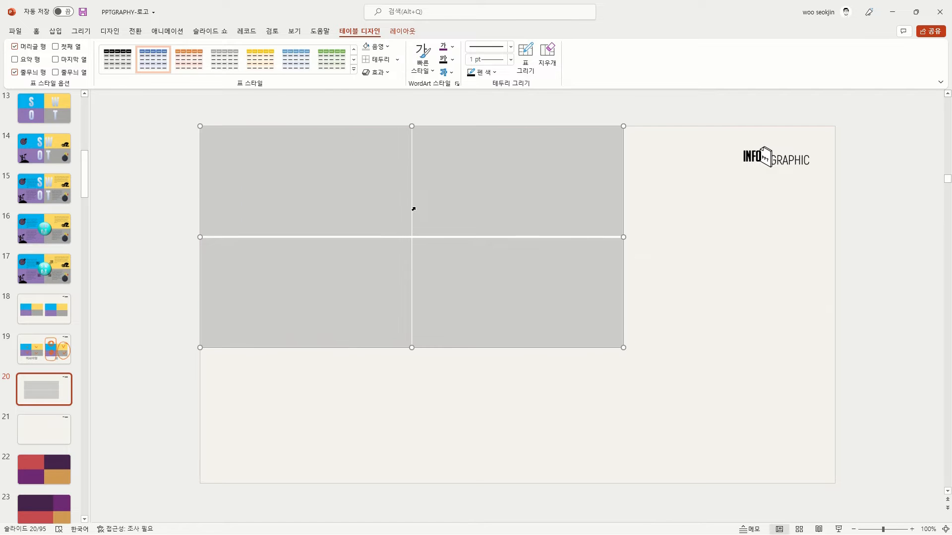
left_click_drag(623, 348, 835, 484)
Step: Shade the table's bottom-left cell light orange
left_click(652, 230)
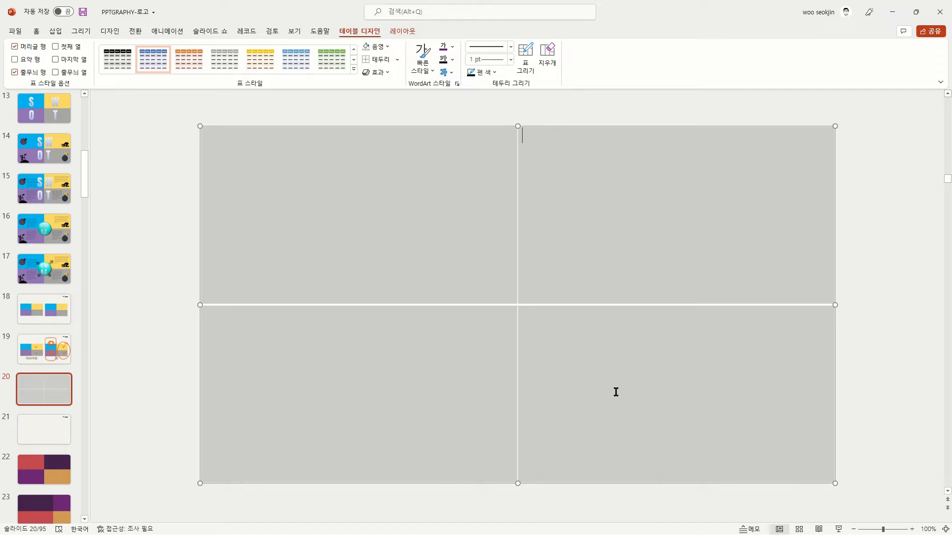
left_click(615, 391)
left_click(439, 378)
left_click(386, 50)
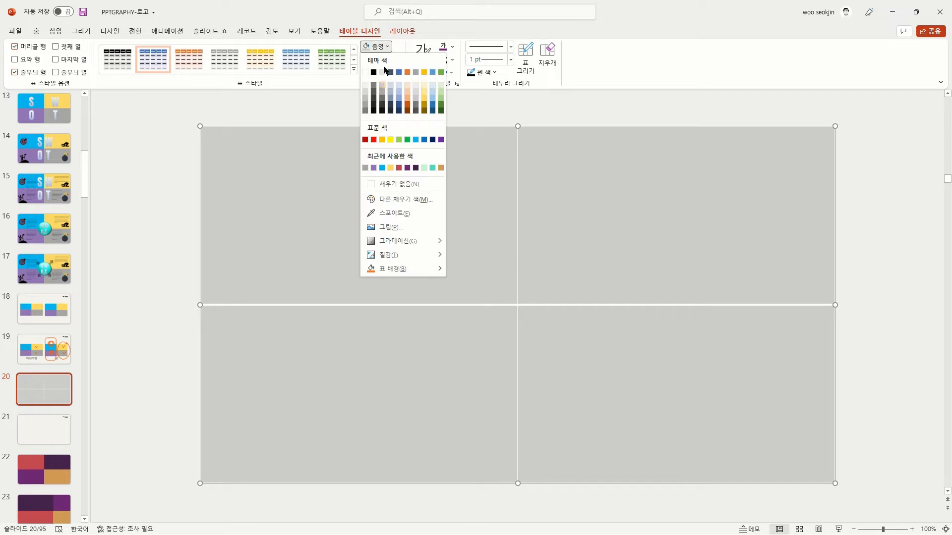
left_click(406, 102)
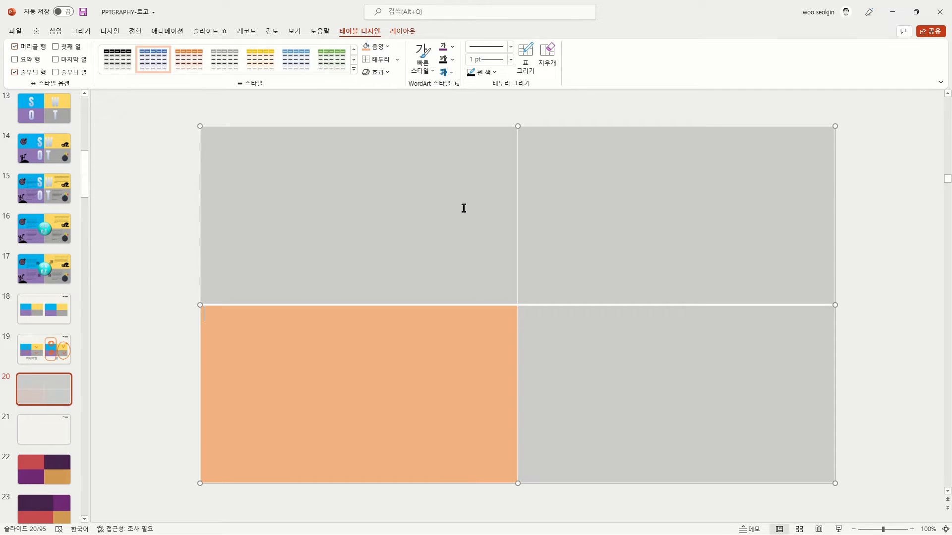
Step: Shade the table's top-right cell purple
left_click(484, 134)
left_click(642, 223)
left_click(386, 46)
left_click(440, 141)
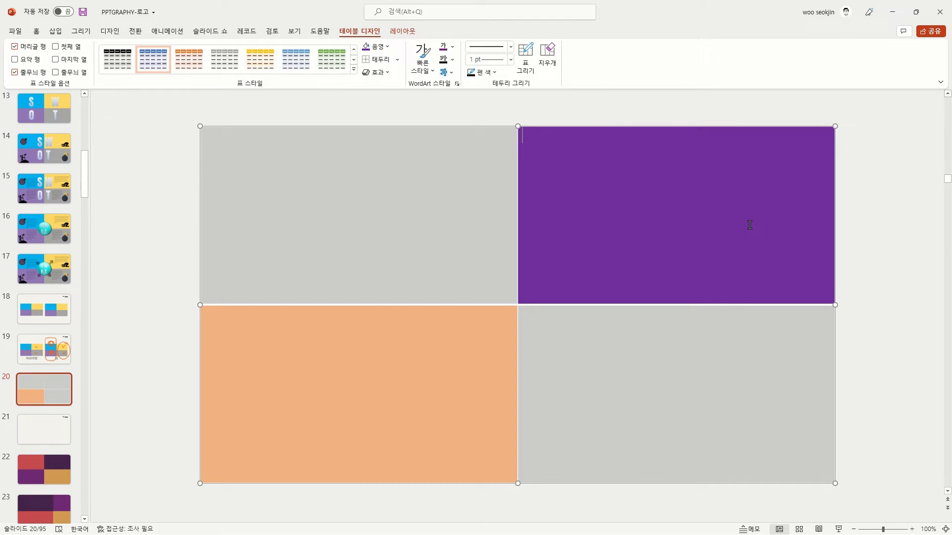
Step: Widen the table's left column to about three quarters of the slide width and circle both of its cells in orange ink
left_click(904, 296)
left_click_drag(518, 335, 670, 342)
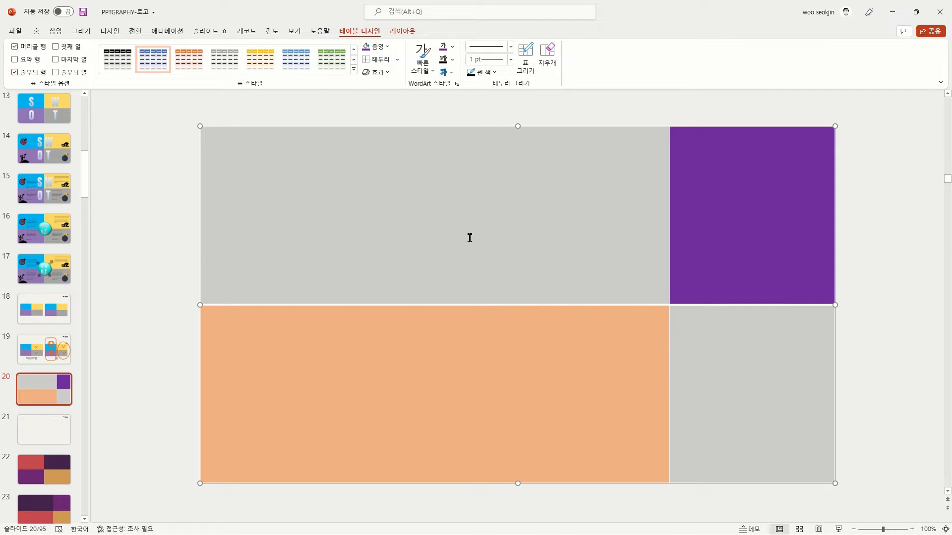
mouse_move(477, 242)
left_mouse_down()
mouse_move(448, 196)
mouse_move(473, 253)
left_mouse_up()
mouse_move(456, 410)
left_mouse_down()
mouse_move(493, 344)
mouse_move(469, 421)
left_mouse_up()
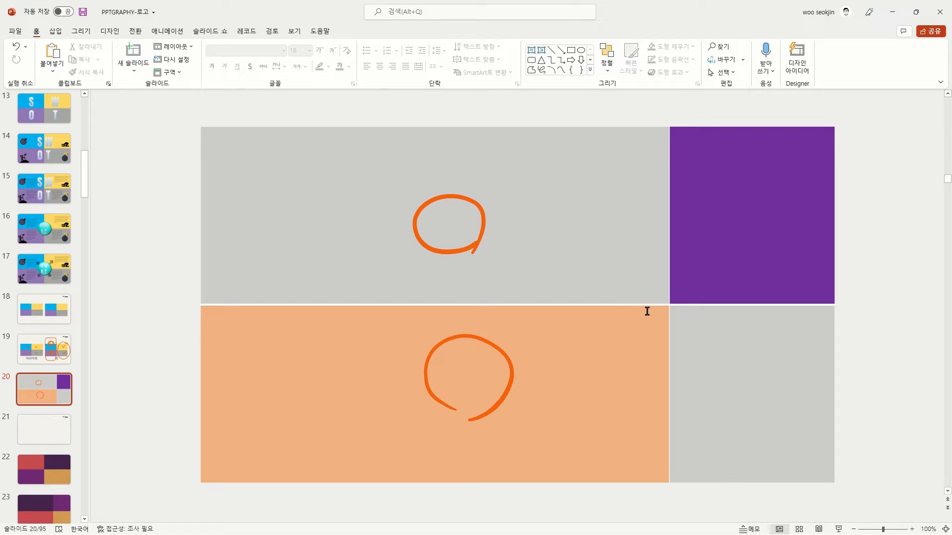
Step: Move the table's row divider down to enlarge the top row, and fit the table's bottom edge to the slide's bottom edge
left_click_drag(623, 303, 633, 414)
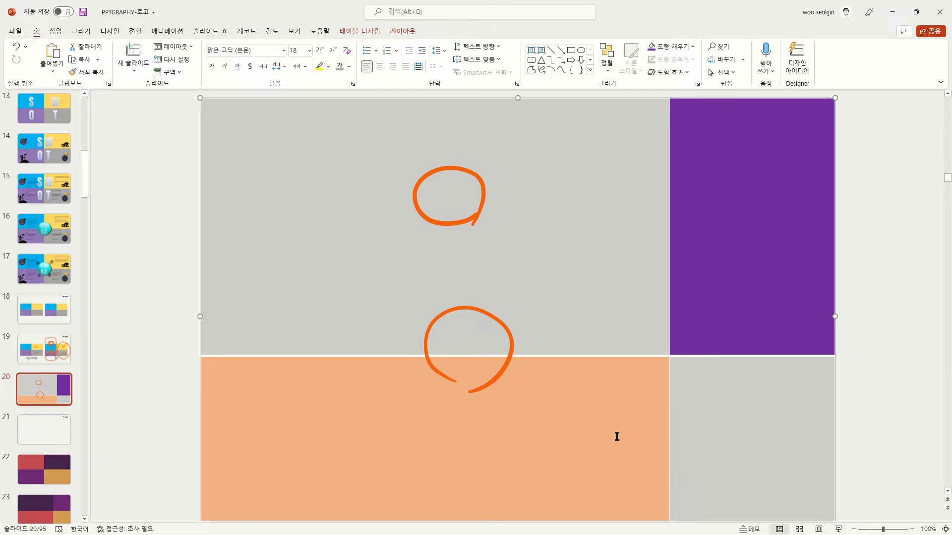
scroll(521, 430, "down", 3)
left_click_drag(522, 436, 520, 440)
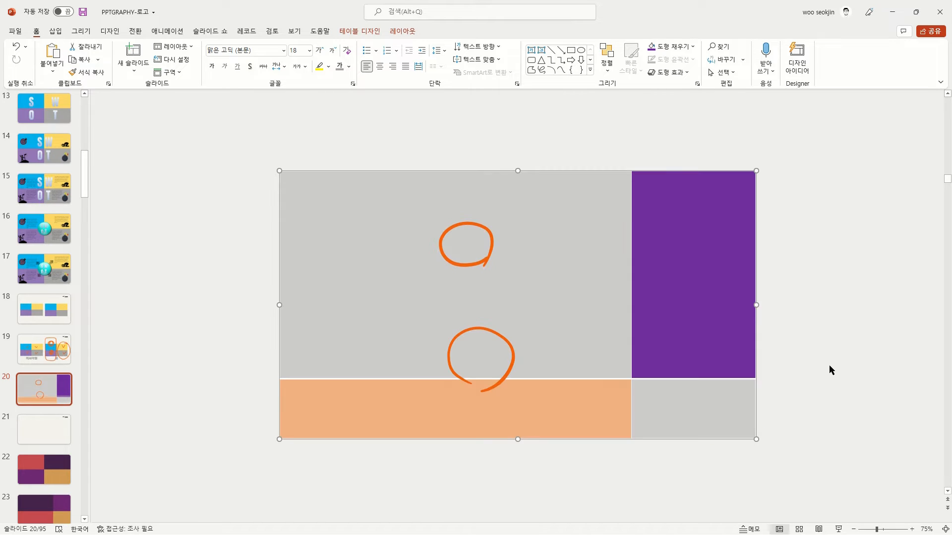
left_click(831, 364)
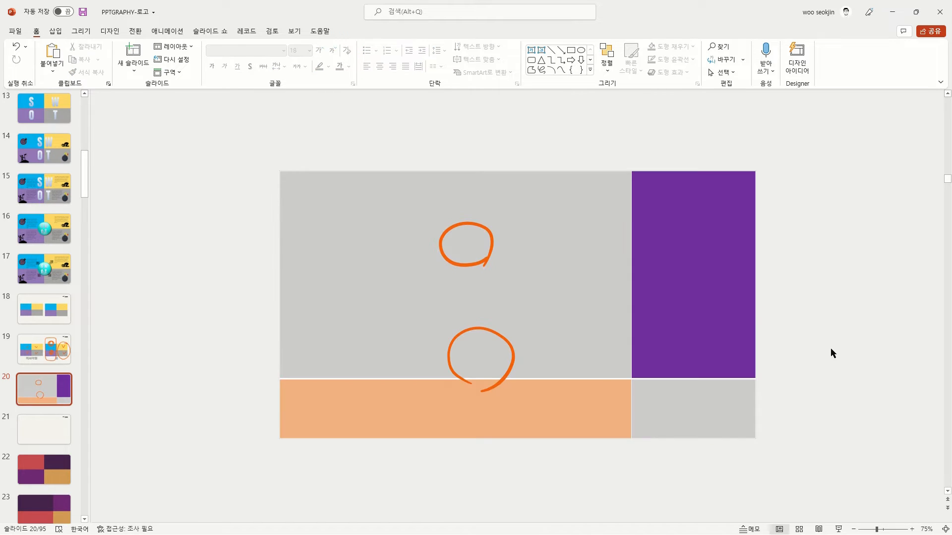
left_click(548, 298)
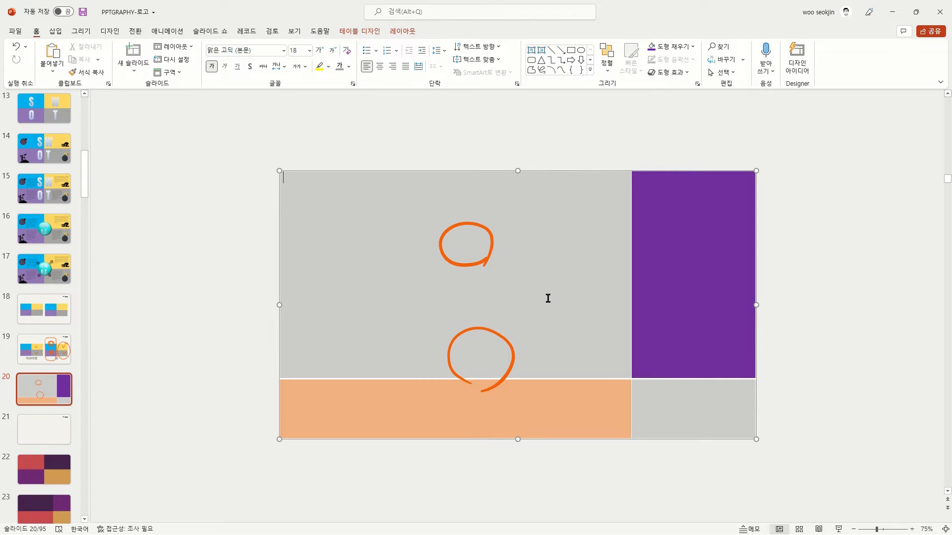
Step: Insert a two-by-two table on blank slide 21 and stretch it downward to make its rows taller
scroll(548, 298, "down", 1)
left_click(56, 31)
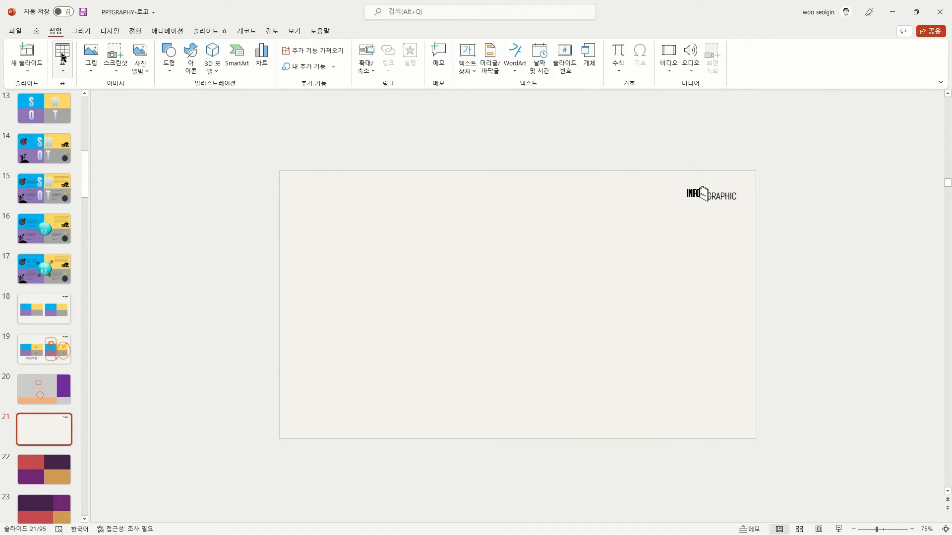
left_click(62, 55)
left_click(69, 110)
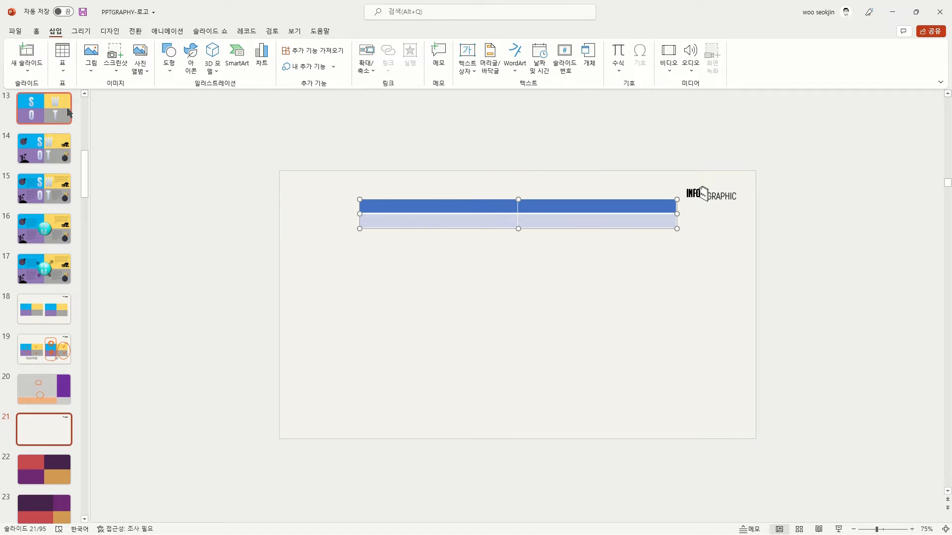
left_click_drag(518, 228, 526, 372)
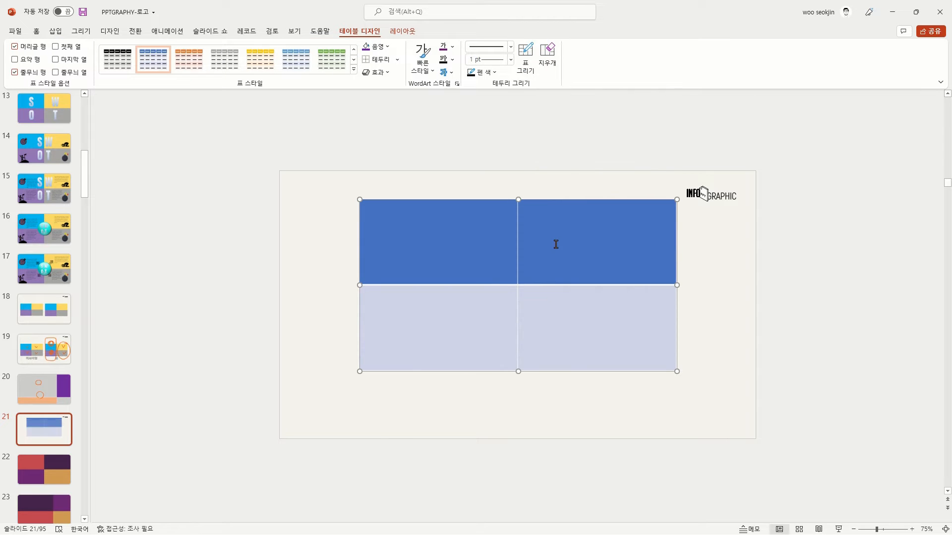
Step: Move the slide 21 table to the slide's top-left corner and extend its right and bottom edges to fill the slide
left_click_drag(543, 199, 465, 172)
left_click_drag(598, 256, 754, 272)
left_click_drag(518, 344, 535, 436)
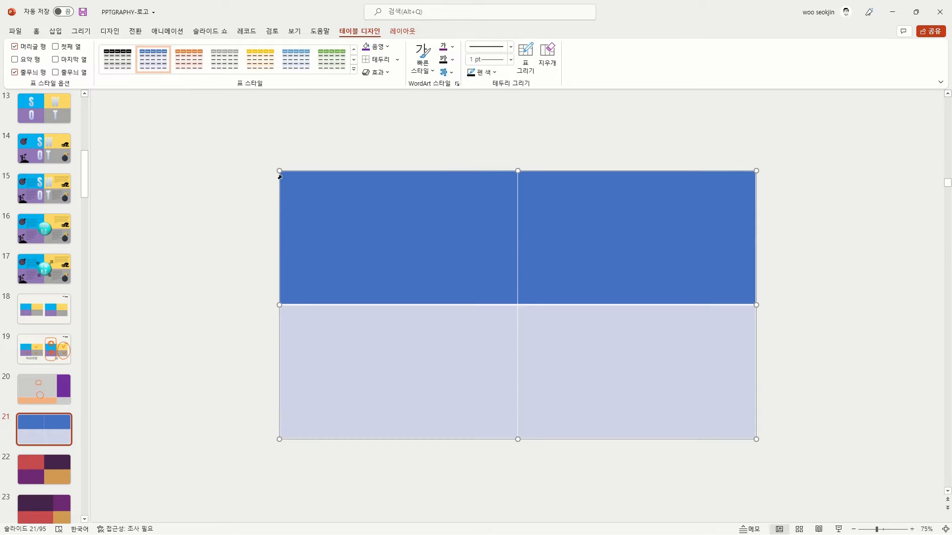
Step: Shrink the table from its top-left corner, centre it on the slide and mark its surrounding margins with orange ink
left_click_drag(279, 171, 384, 255)
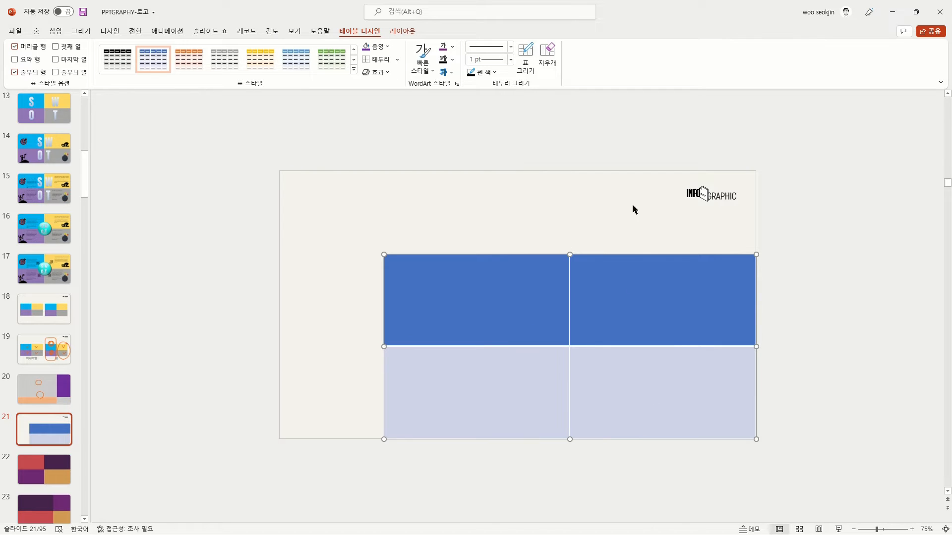
left_click_drag(529, 254, 477, 229)
left_click_drag(508, 417, 544, 405)
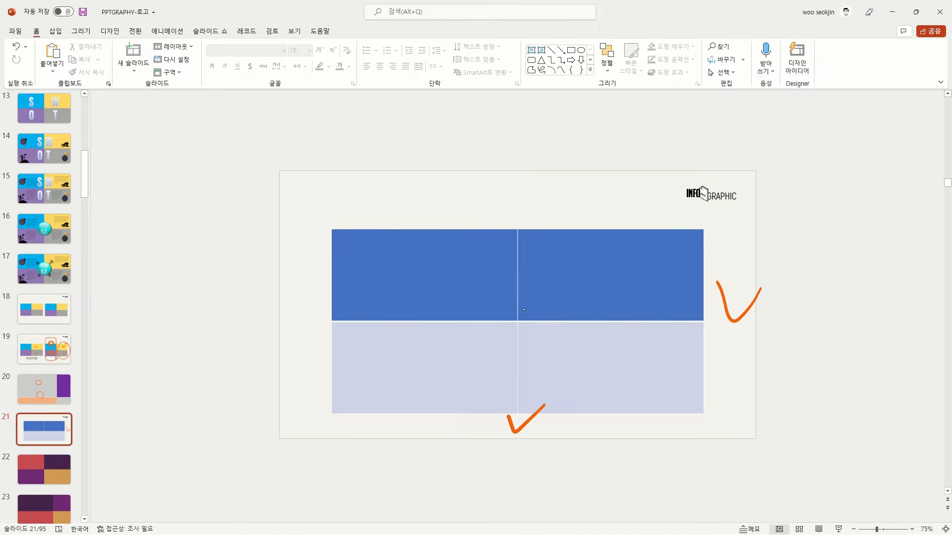
left_click_drag(298, 314, 327, 326)
Step: Undo the ink marks and the table's centring, and extend its top-left corner to fill the slide again
key("ctrl+z")
key("ctrl+z")
key("ctrl+z")
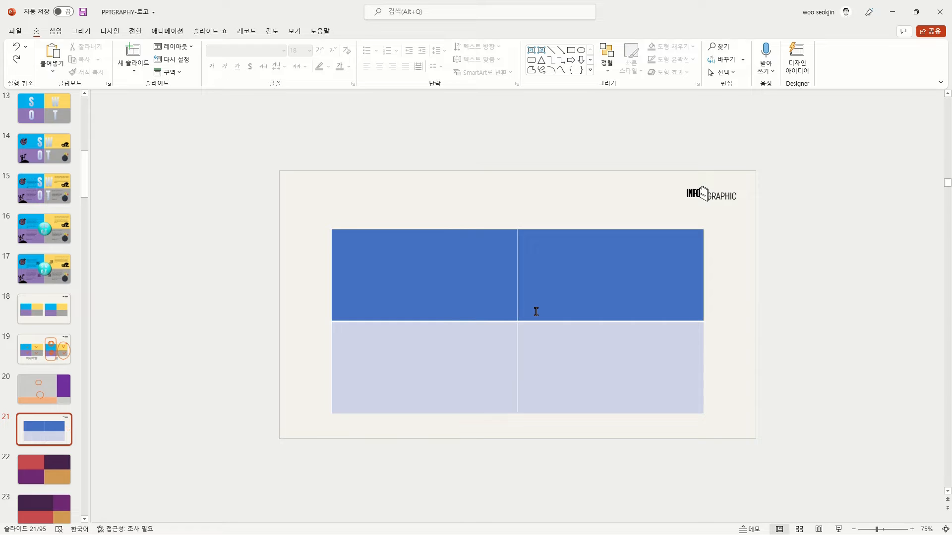
key("ctrl+z")
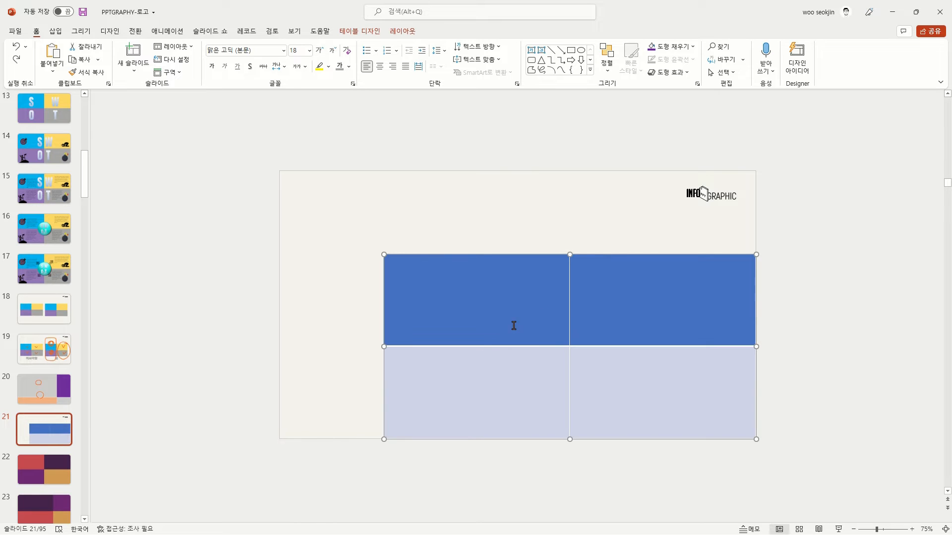
left_click_drag(385, 253, 279, 171)
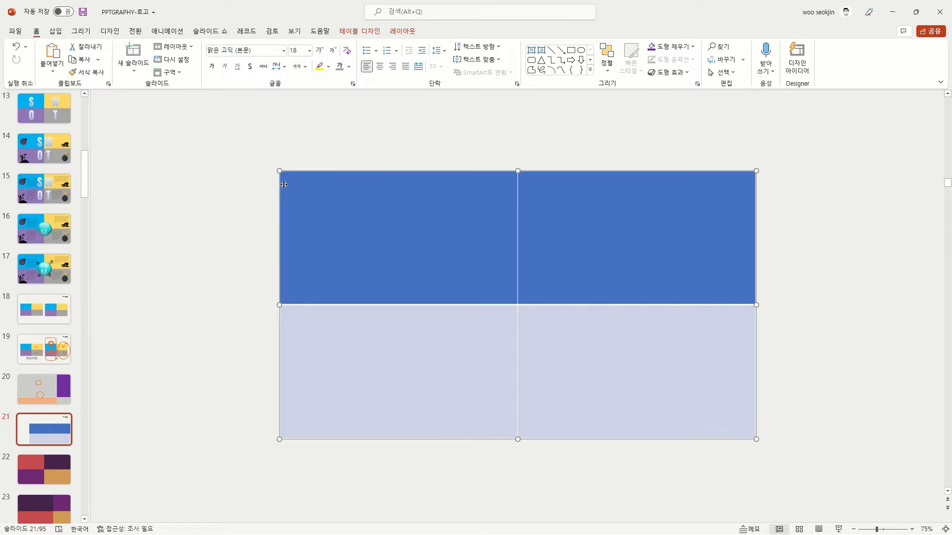
Step: Remove all borders from the slide 21 table
left_click(394, 149)
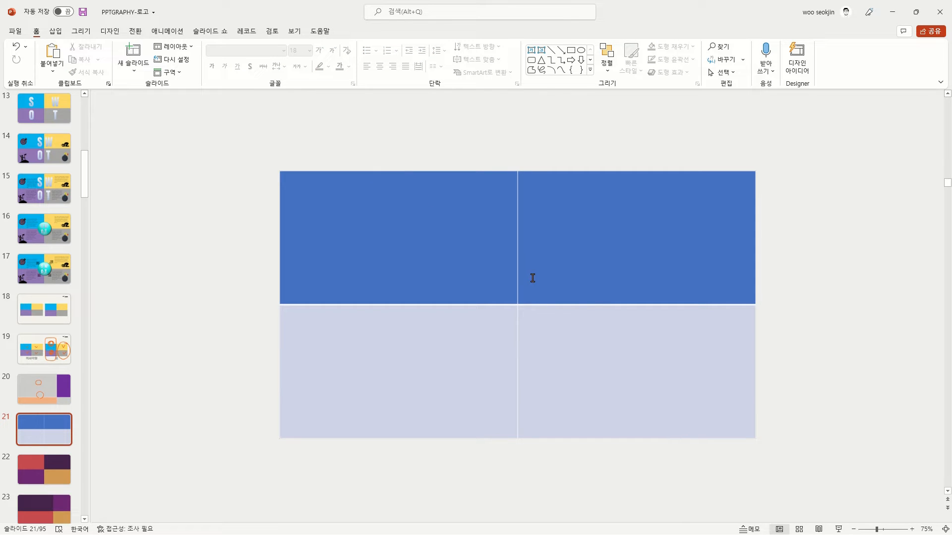
key("ctrl+a")
left_click(368, 60)
left_click(608, 139)
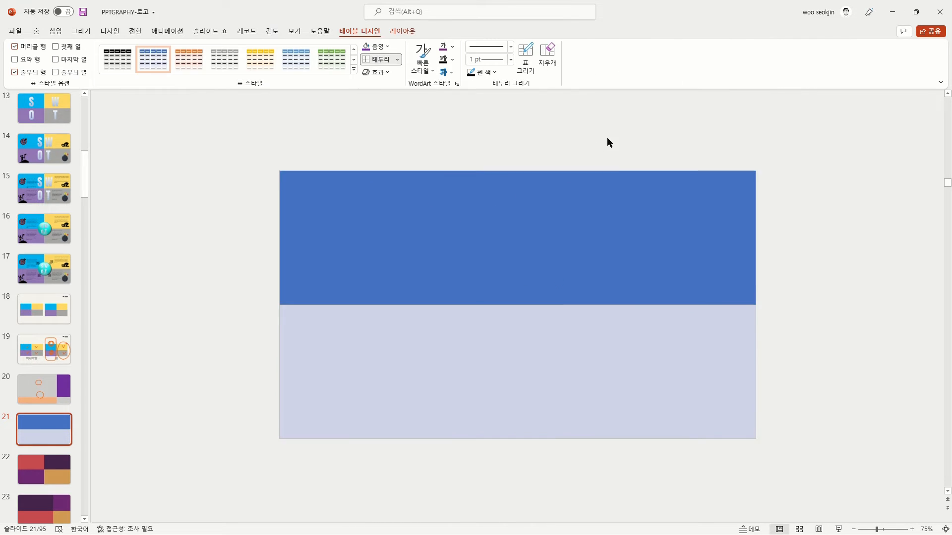
left_click(595, 242)
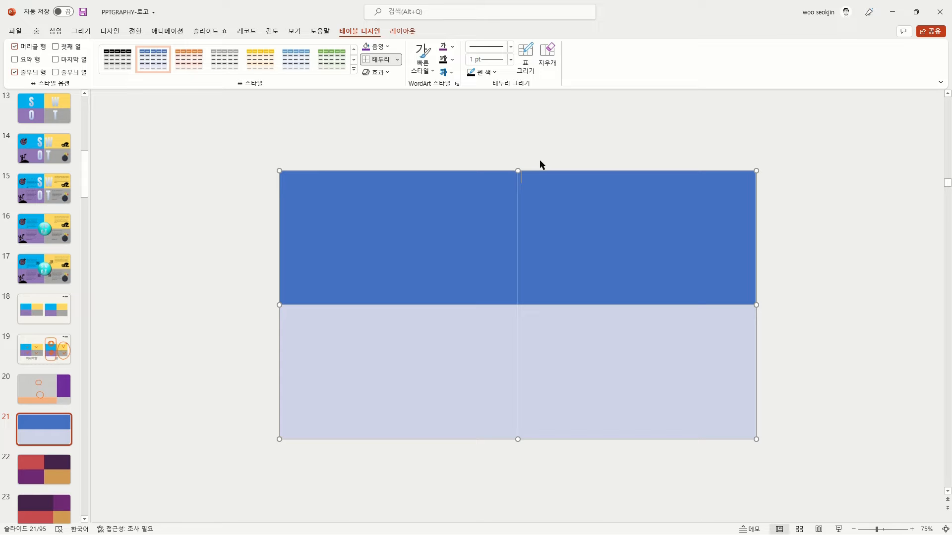
Step: Switch to the browser's "color palette" image results and preview the Spring/Summer 2020 and Datafam Colors palettes
key("alt+Tab")
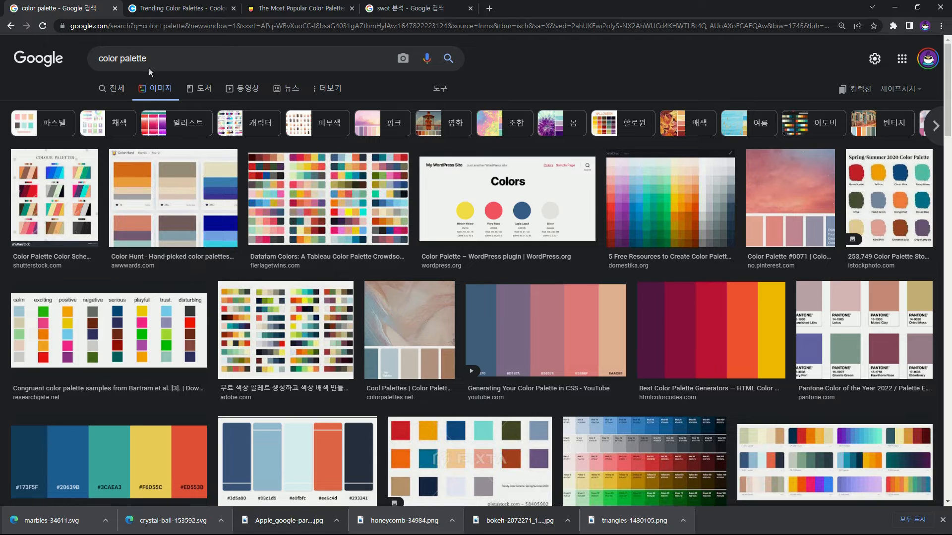
left_click_drag(147, 59, 96, 60)
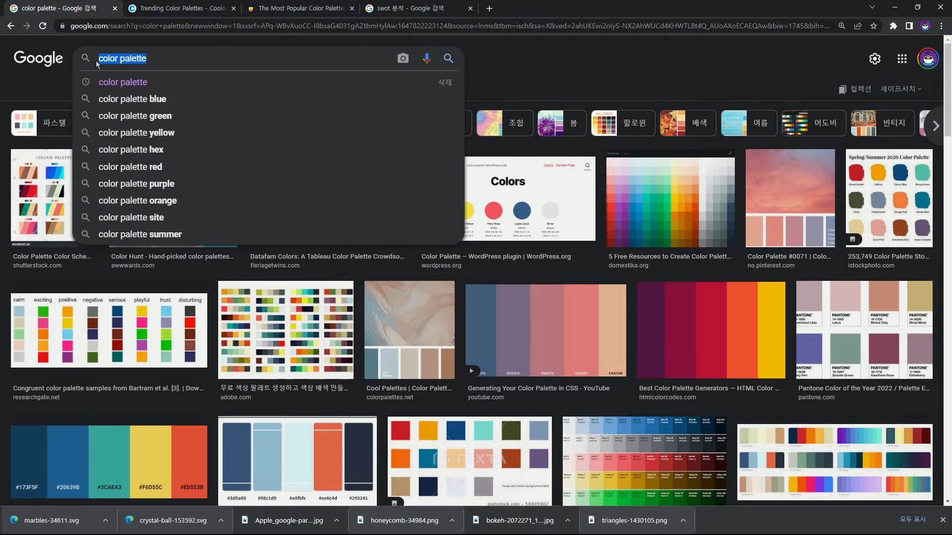
left_click(200, 62)
left_click(559, 62)
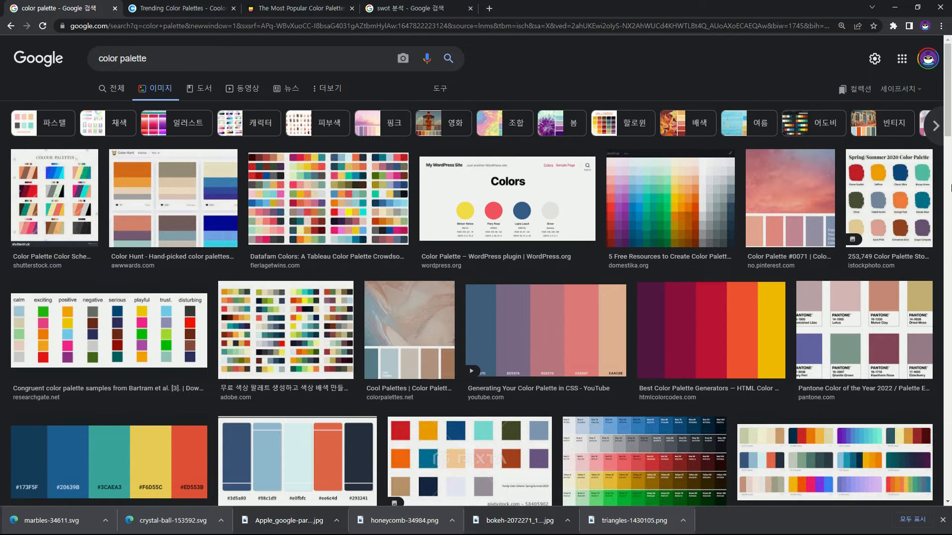
left_click(890, 200)
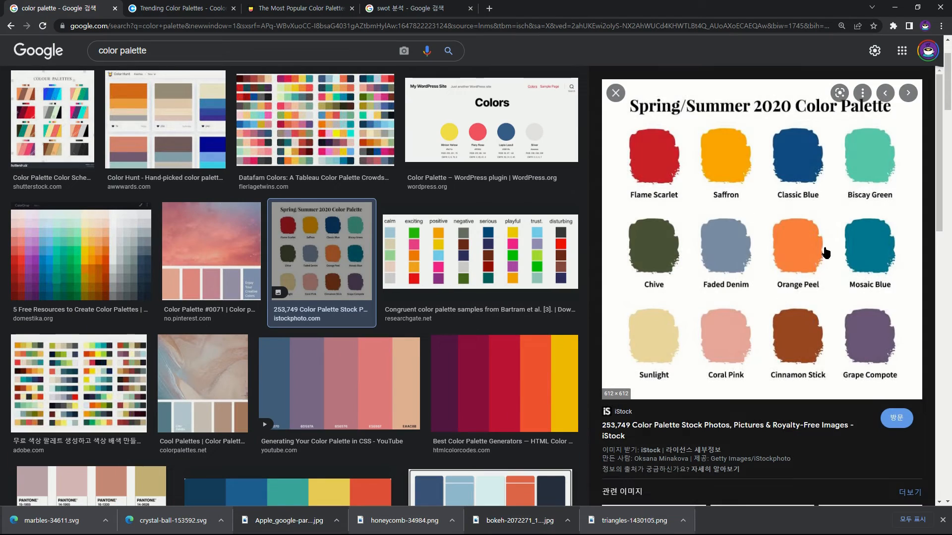
left_click(343, 125)
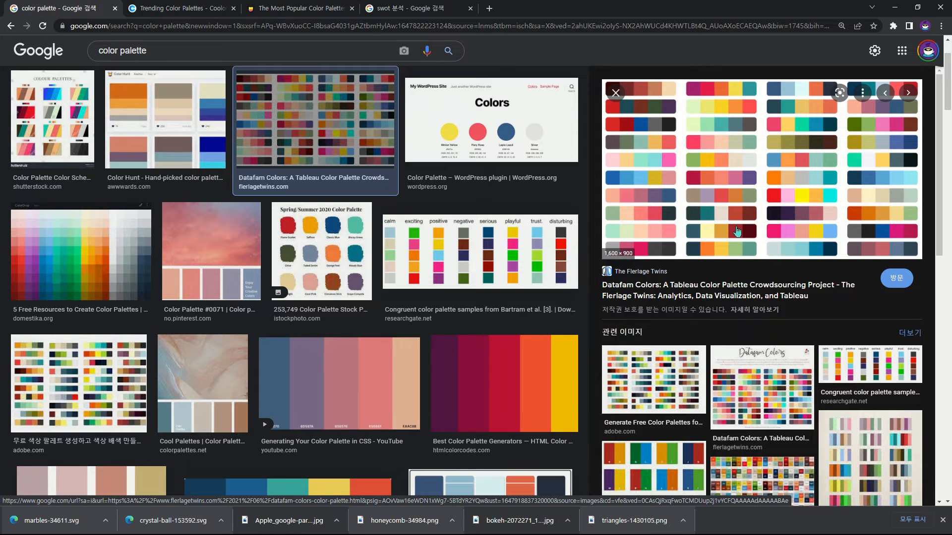
Step: Preview the Shutterstock "Colour Palettes" image and copy it
left_click(66, 130)
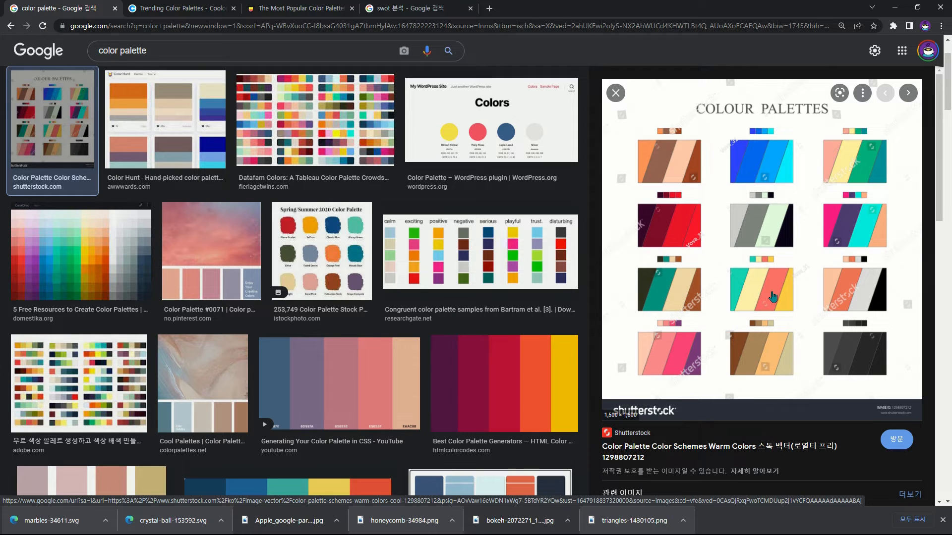
right_click(774, 258)
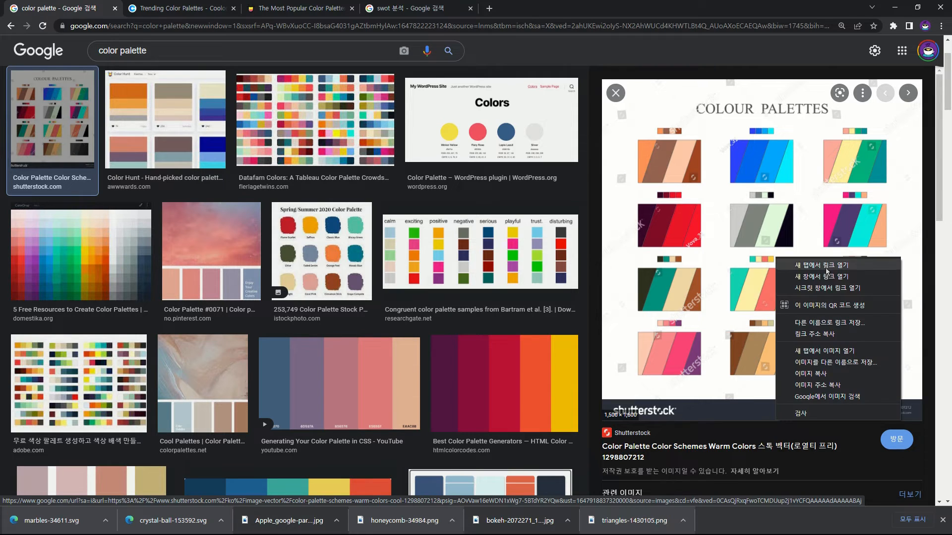
left_click(816, 373)
Step: Switch back to PowerPoint, paste the palette image on slide 21 and place it outside the slide's left edge
key("alt+Tab")
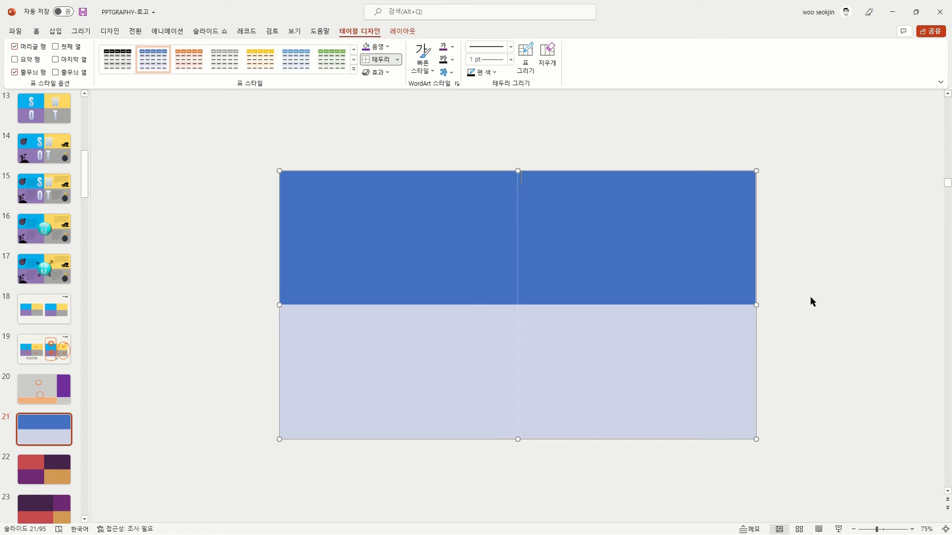
left_click(763, 281)
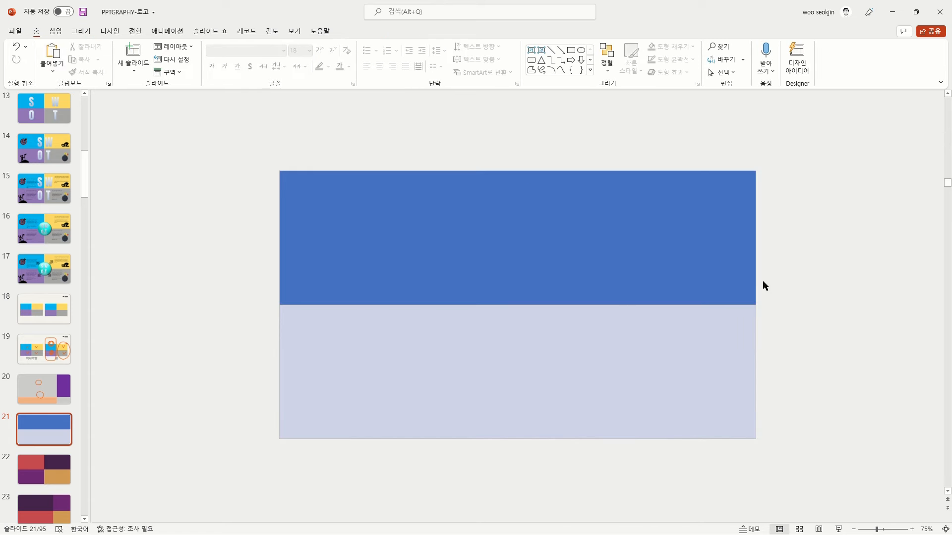
key("ctrl+v")
left_click_drag(536, 321, 882, 320)
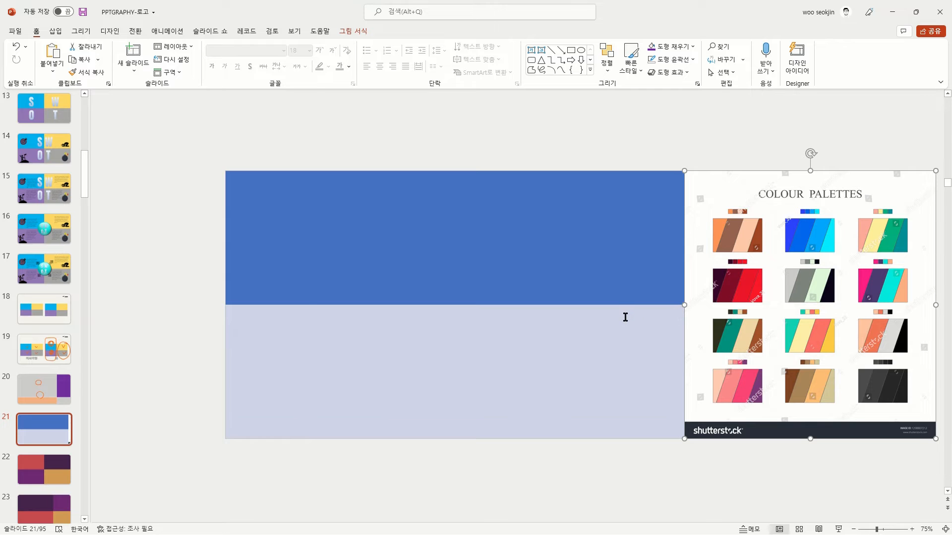
left_click_drag(789, 323, 190, 258)
left_click_drag(287, 262, 268, 259)
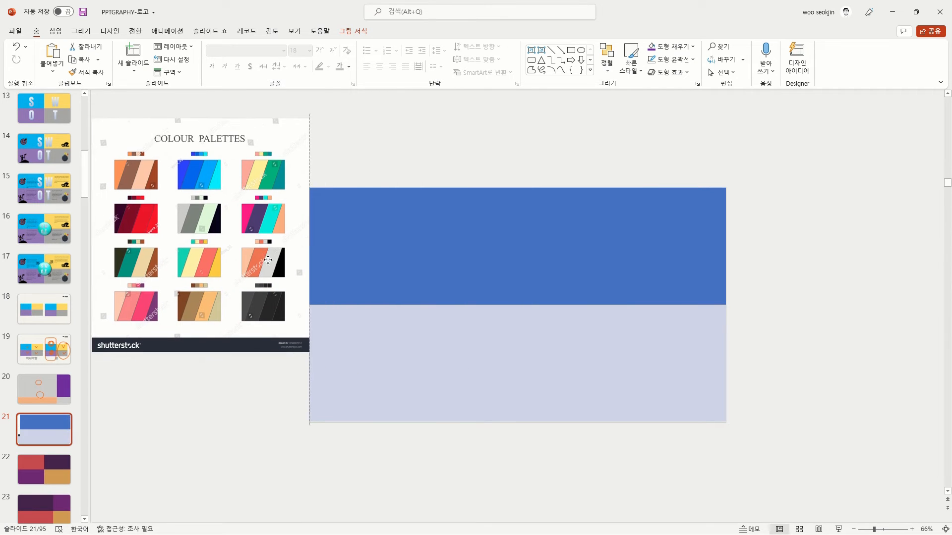
Step: Fill the top-left cell with teal and the top-right cell with pale yellow, sampled from the palette image's third-row middle swatch
left_click(476, 251)
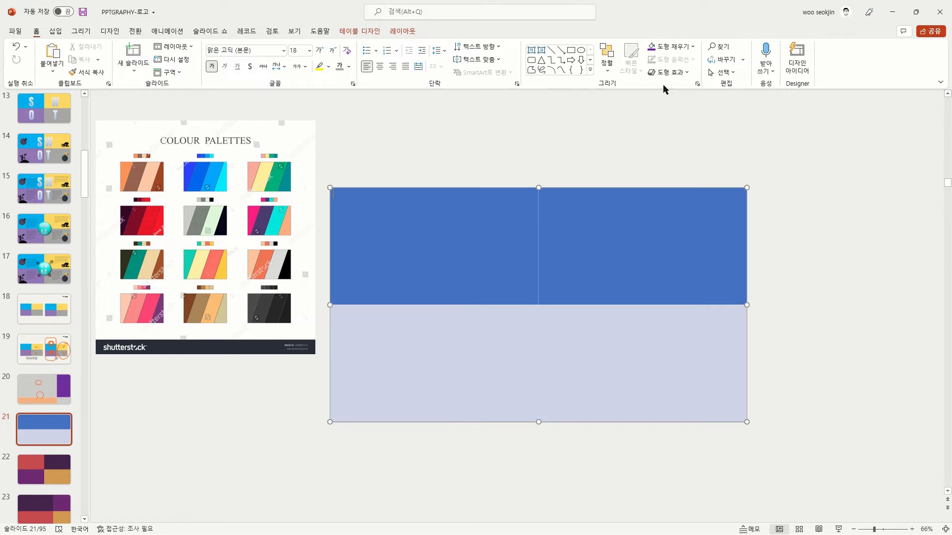
right_click(686, 46)
left_click(683, 47)
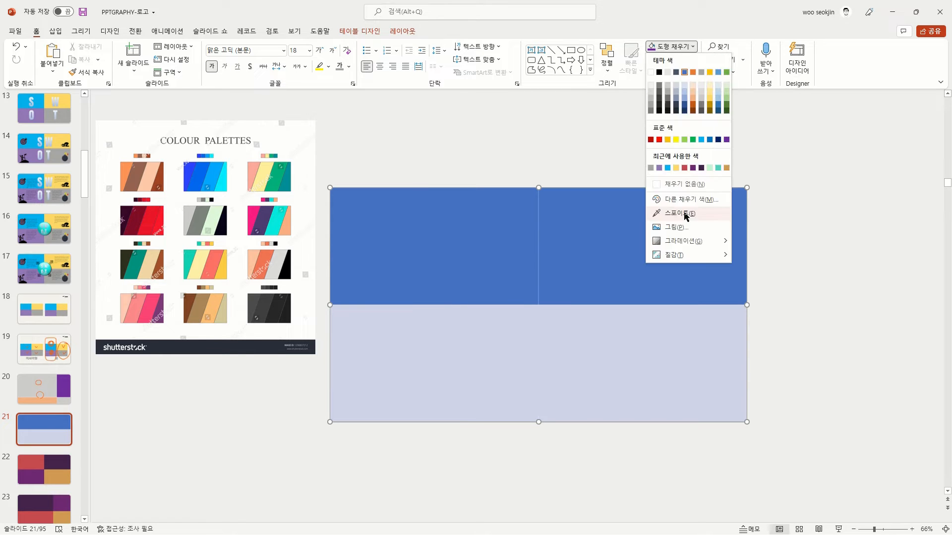
left_click(685, 213)
left_click(187, 260)
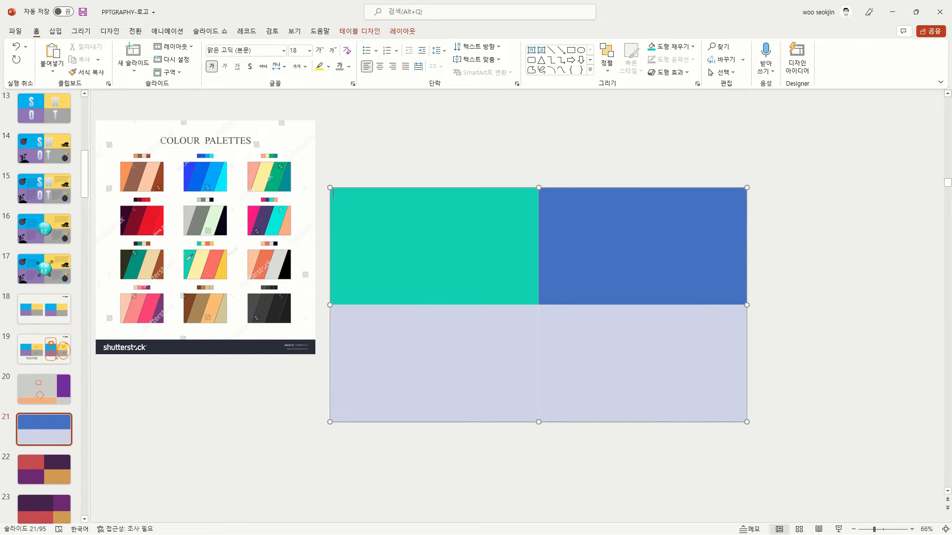
left_click(686, 45)
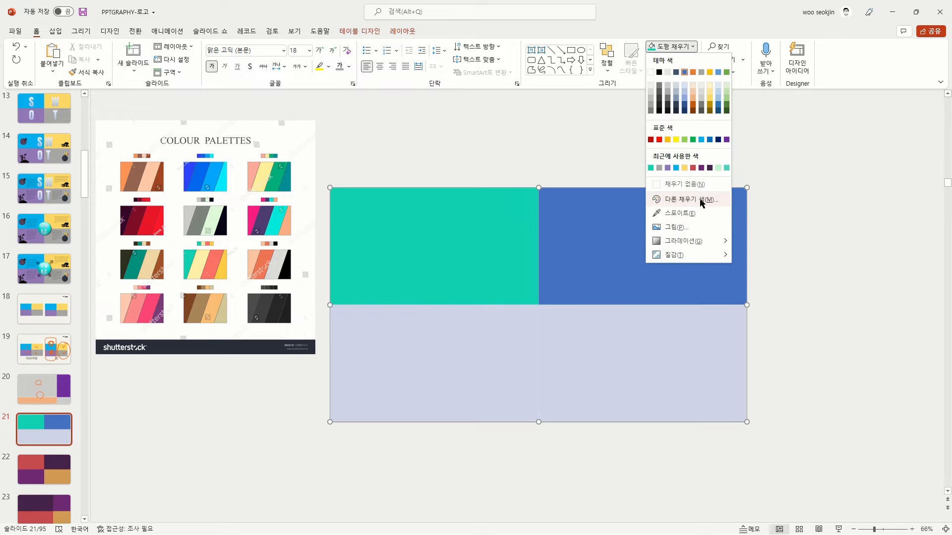
left_click(687, 214)
left_click(209, 253)
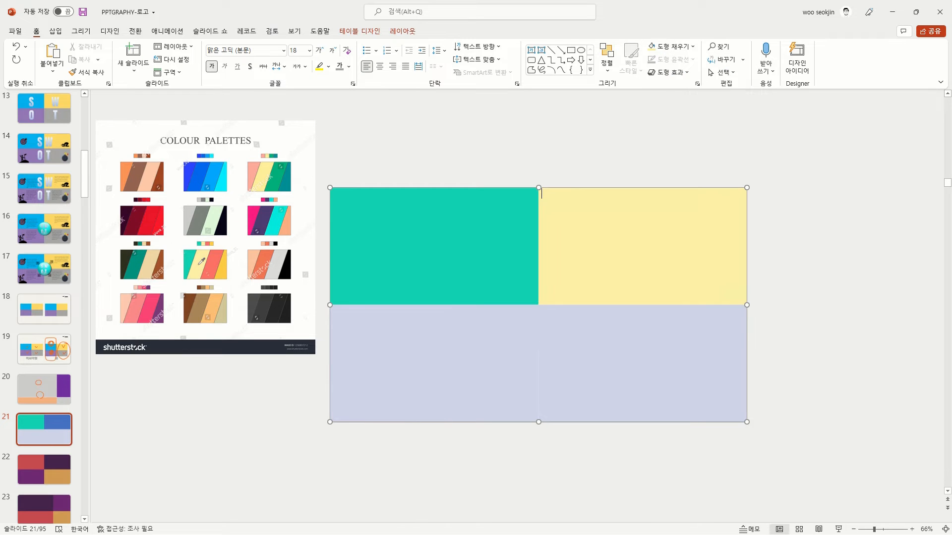
Step: Fill the bottom-left cell with coral and the bottom-right cell with golden yellow, sampled from the same swatch with the Eyedropper
left_click(477, 365)
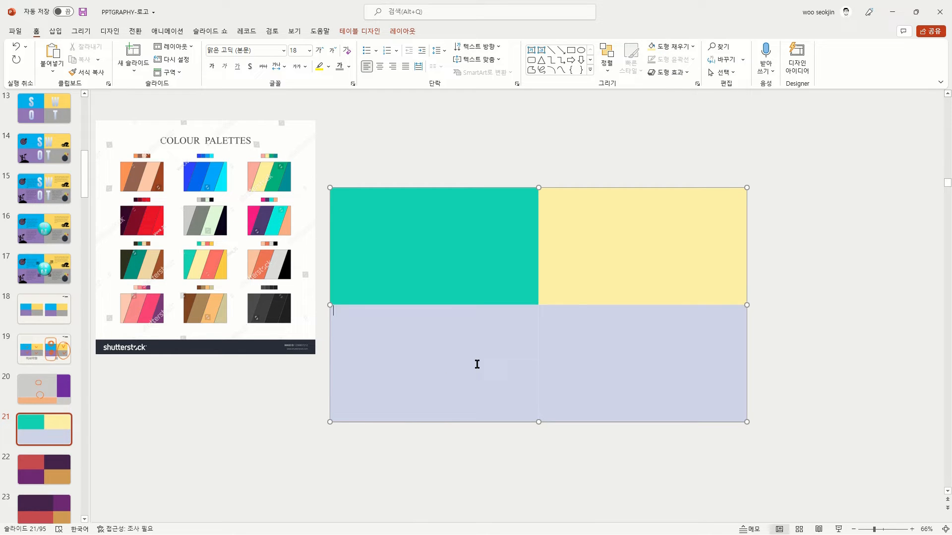
left_click(685, 47)
left_click(689, 213)
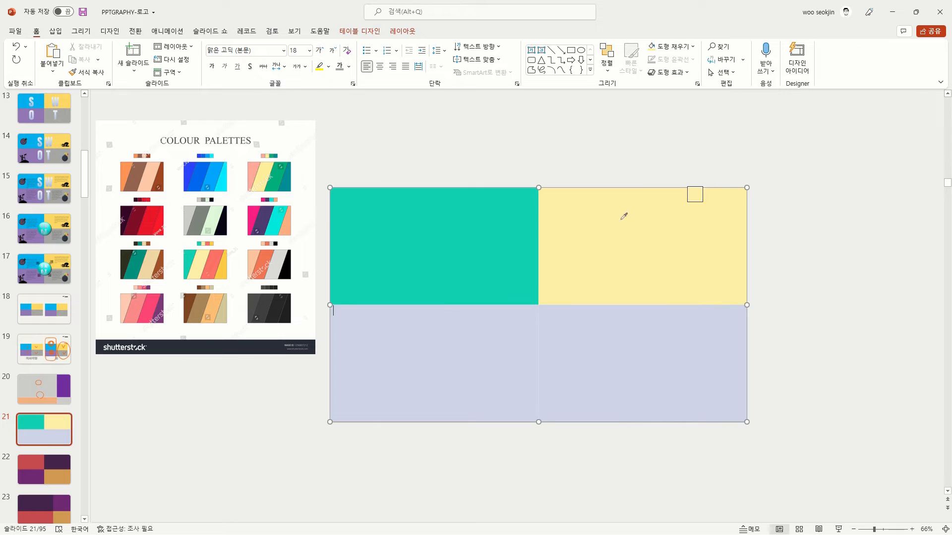
left_click(213, 266)
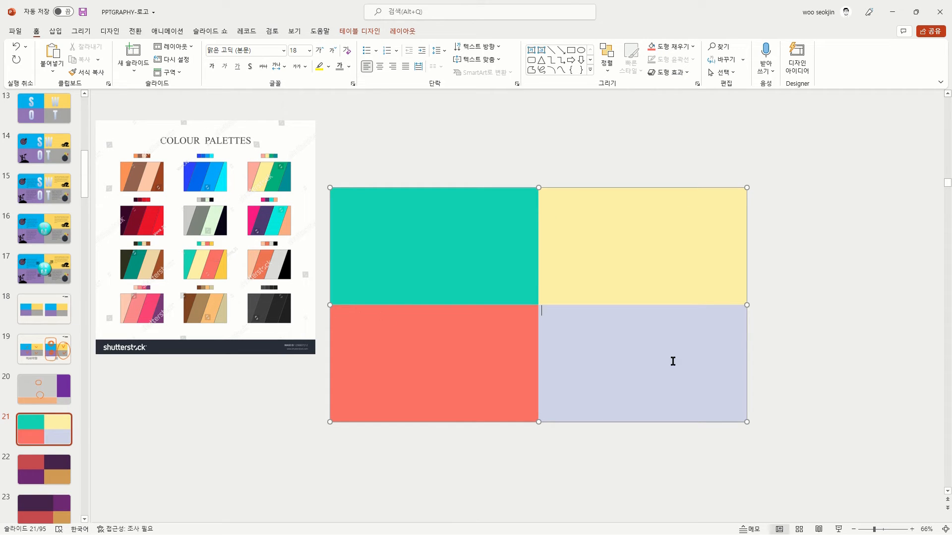
left_click(675, 47)
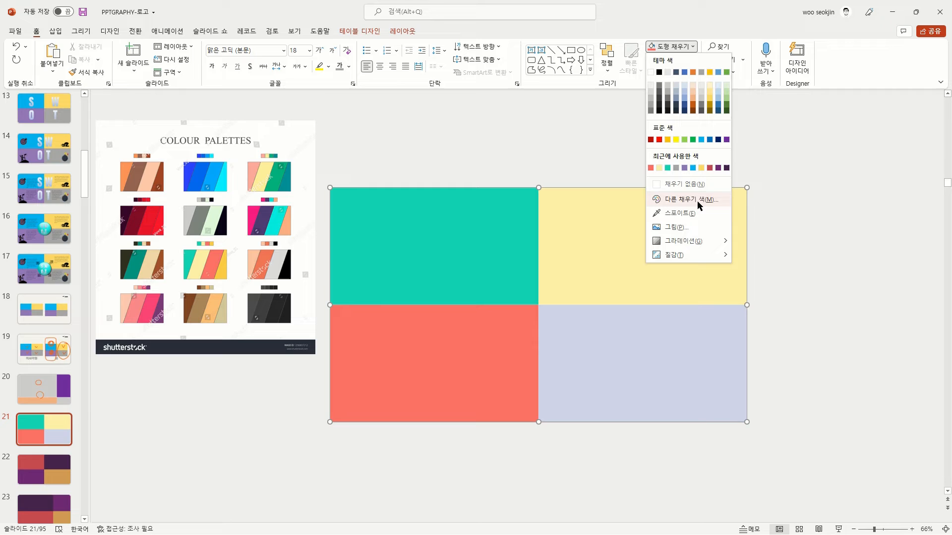
left_click(655, 214)
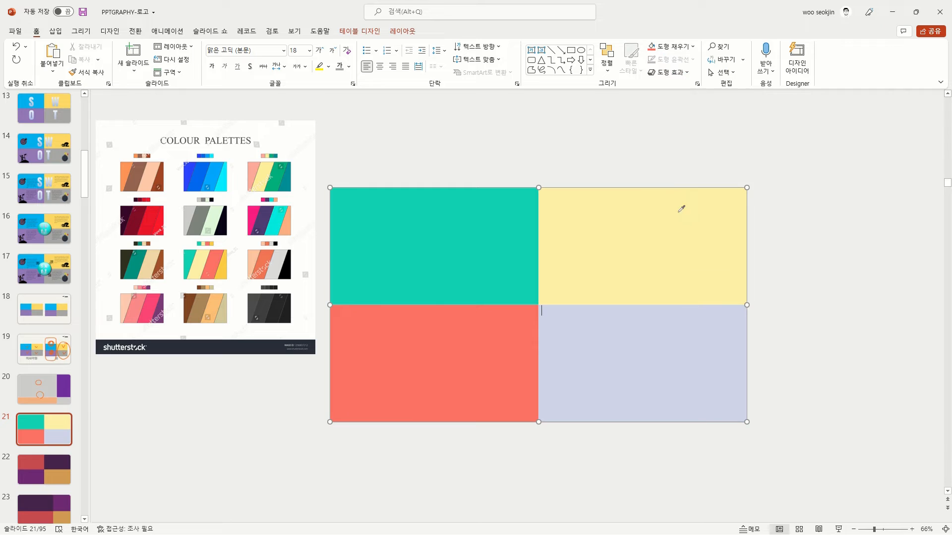
left_click(222, 265)
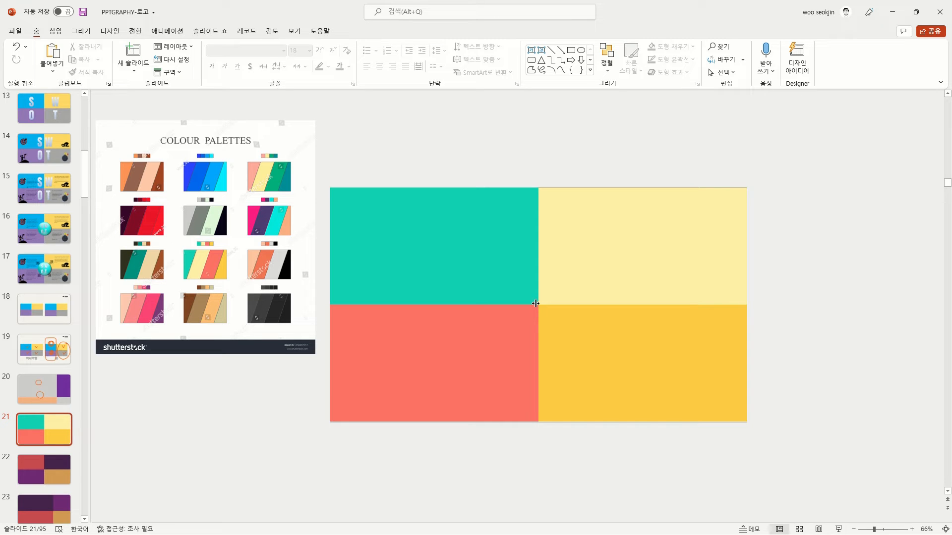
Step: Enlarge the table's top row, widen its left column to about 70% of the slide width, and refit its bottom edge to the slide
left_click_drag(527, 305, 535, 343)
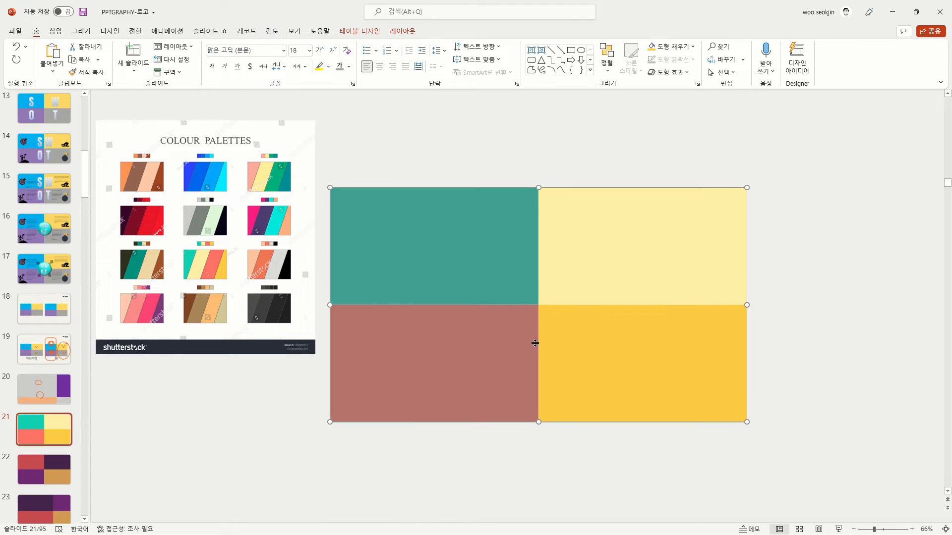
left_click_drag(578, 305, 590, 337)
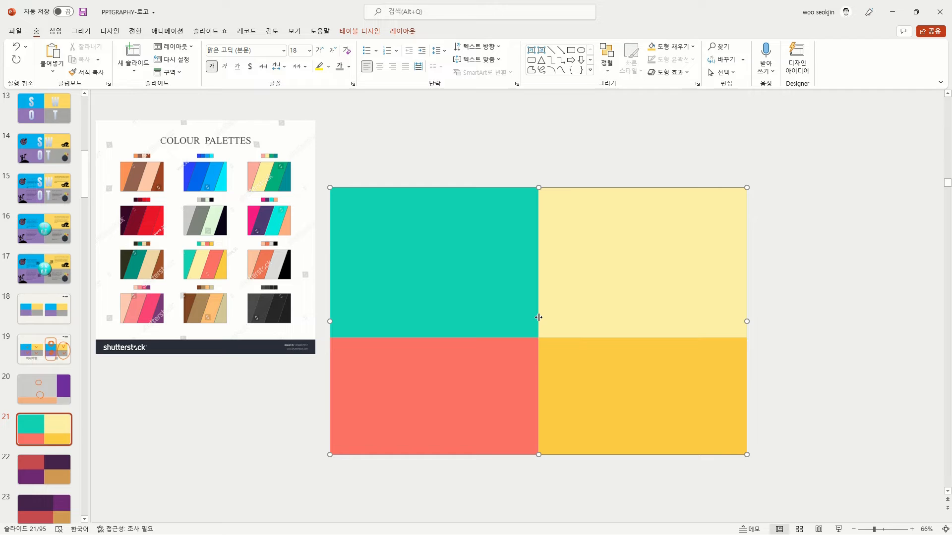
left_click_drag(539, 317, 609, 319)
left_click_drag(538, 454, 540, 423)
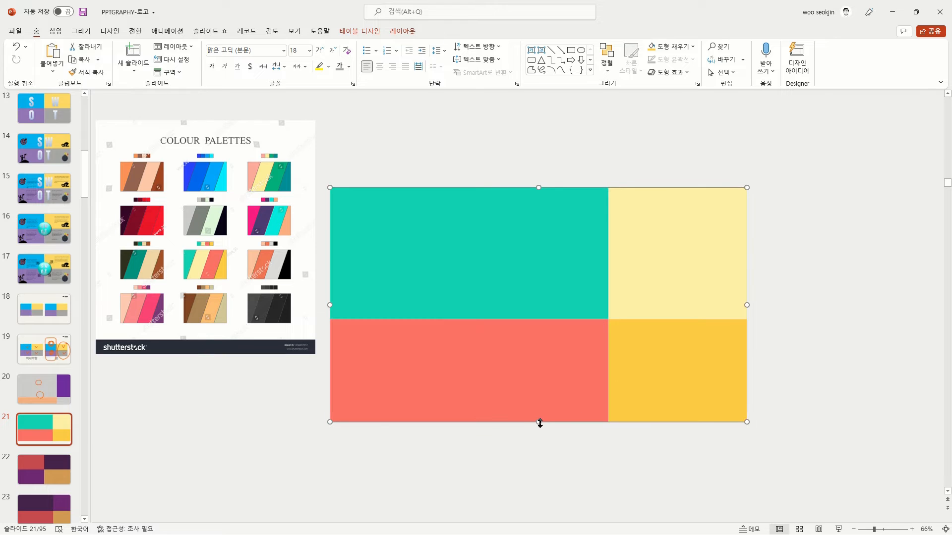
left_click_drag(606, 301, 686, 303)
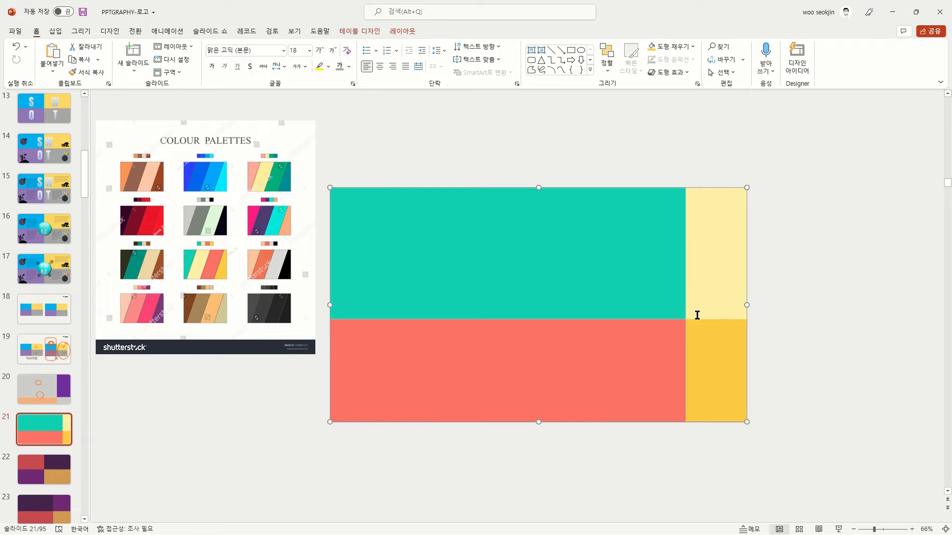
left_click_drag(685, 342, 628, 351)
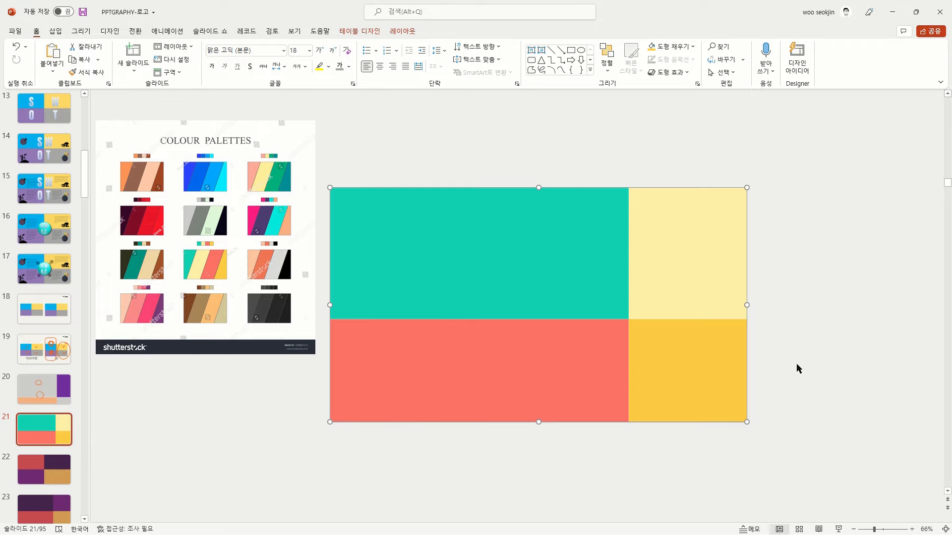
Step: Switch to Chrome, show the general web results for "color palette", and go to Color Hunt's most popular palettes page
left_click(807, 286)
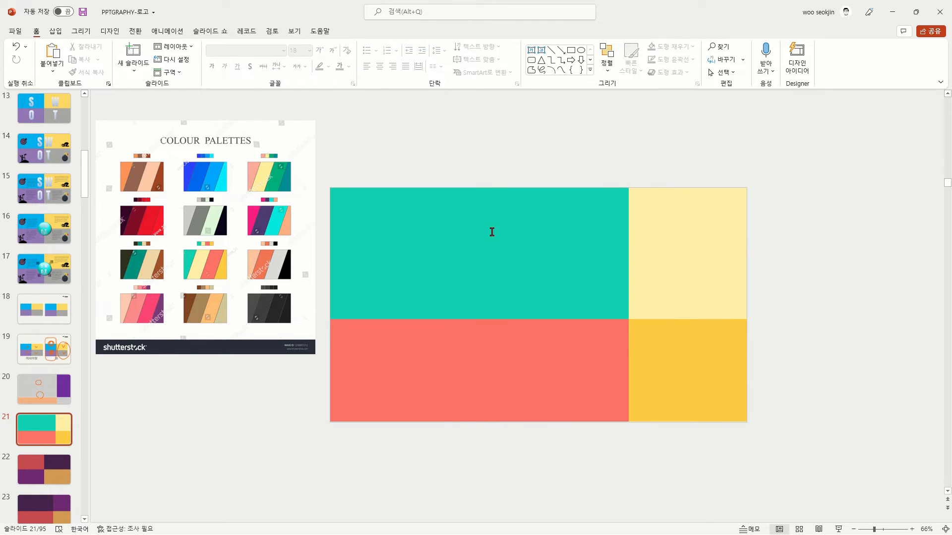
left_click(270, 241)
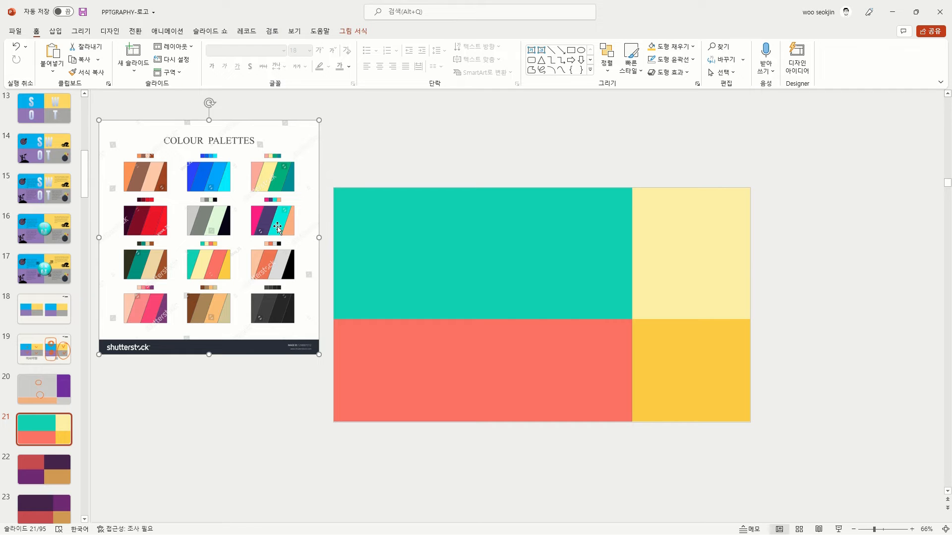
key("alt+Tab")
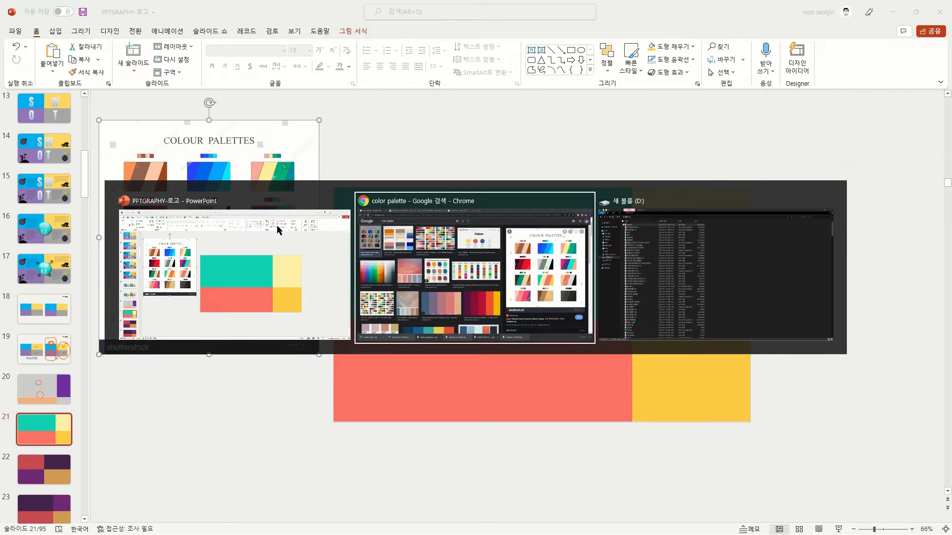
scroll(191, 134, "up", 2)
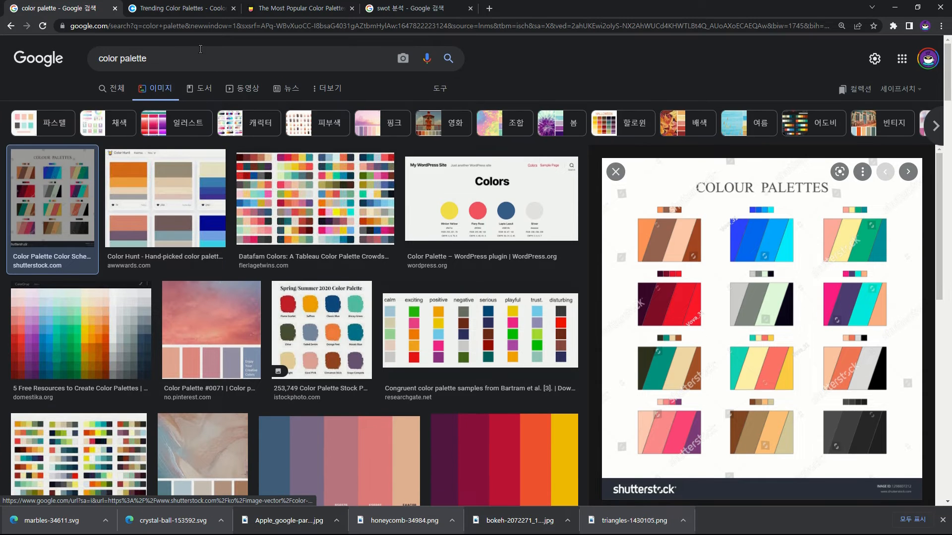
left_click(176, 58)
left_click(127, 85)
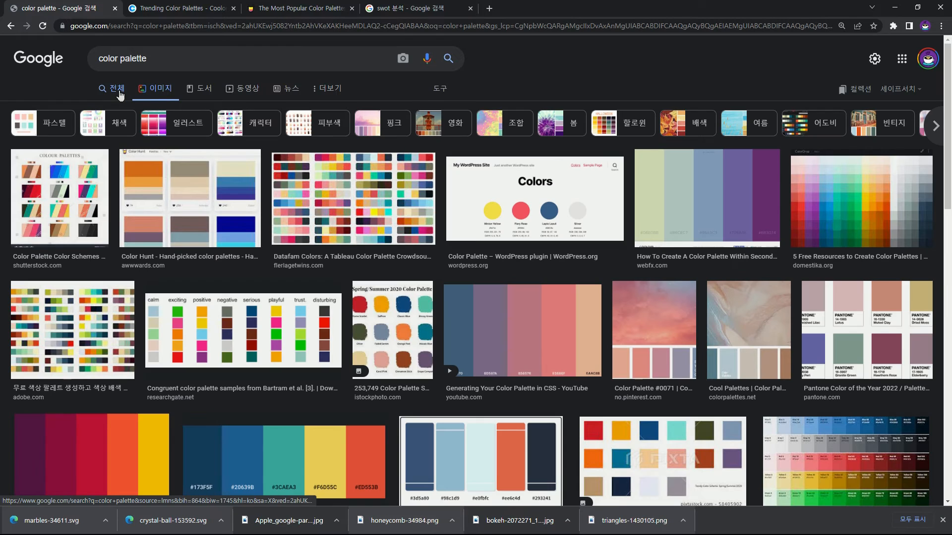
left_click(120, 93)
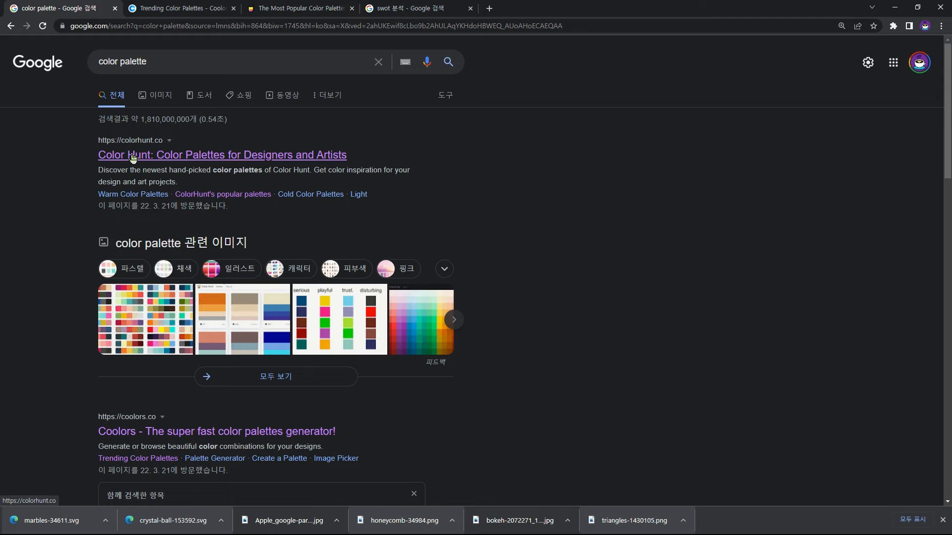
left_click(263, 9)
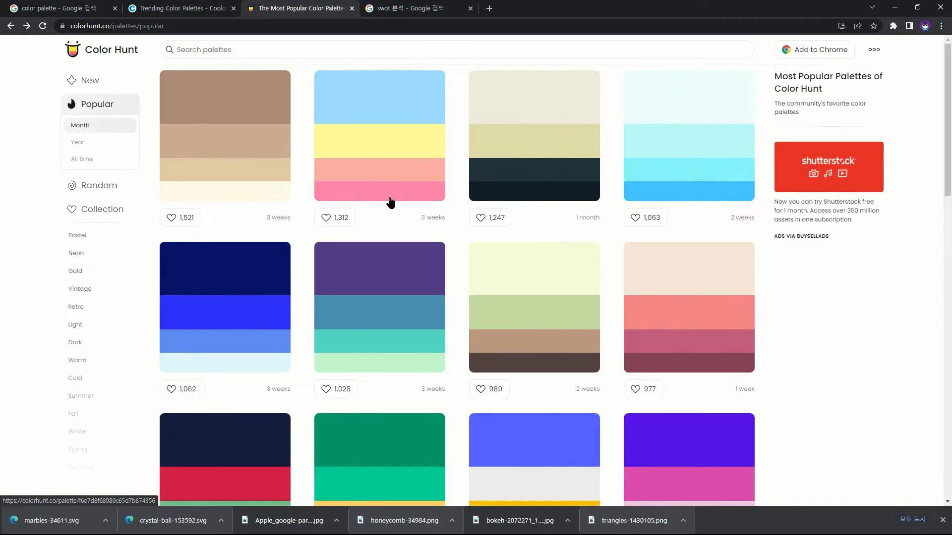
Step: Look through Color Hunt's popular palettes and open the blue, yellow, salmon and pink one starting with #9ADCFF
scroll(421, 253, "down", 2)
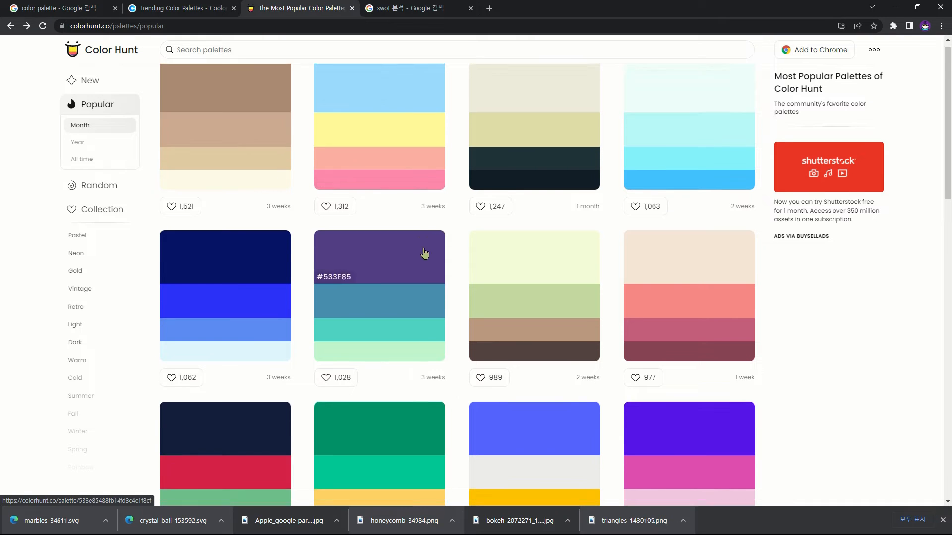
scroll(424, 253, "down", 6)
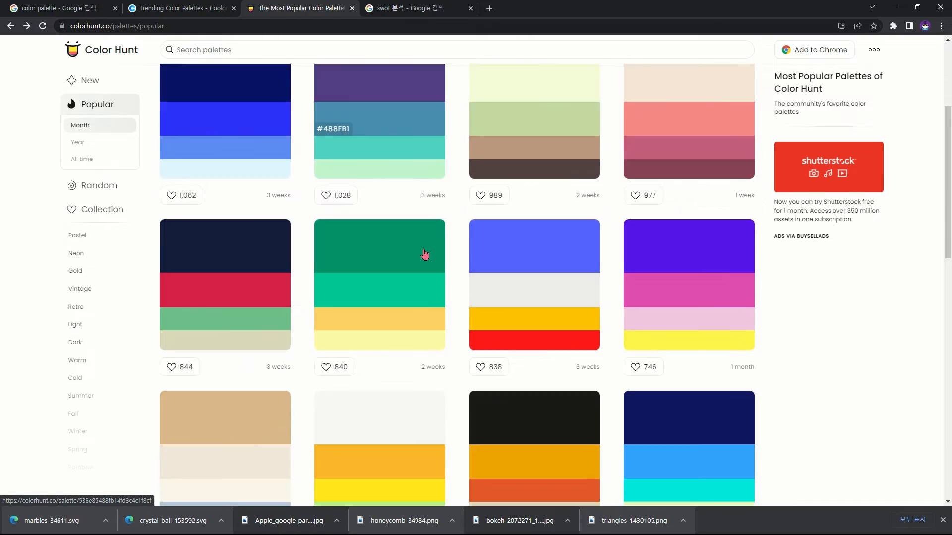
scroll(424, 249, "down", 8)
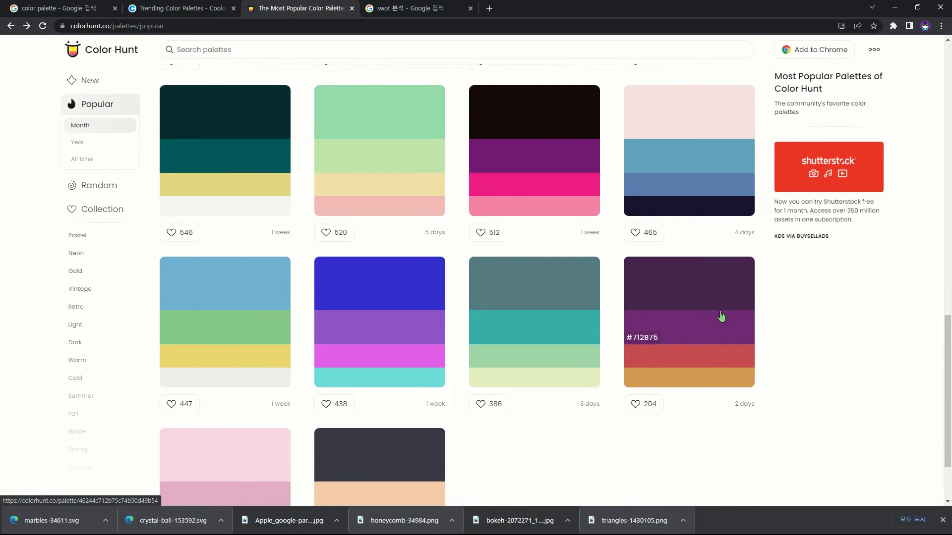
scroll(722, 310, "up", 6)
scroll(721, 308, "up", 10)
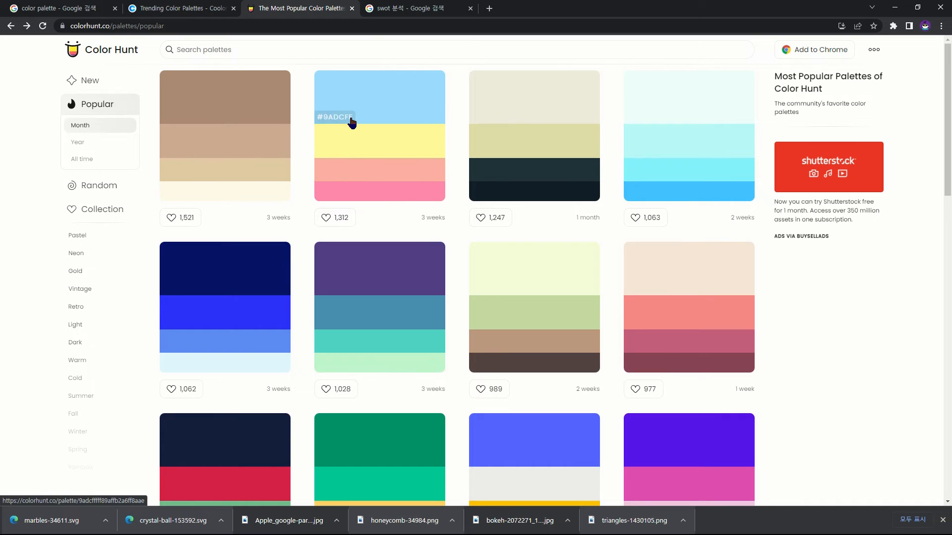
left_click(410, 132)
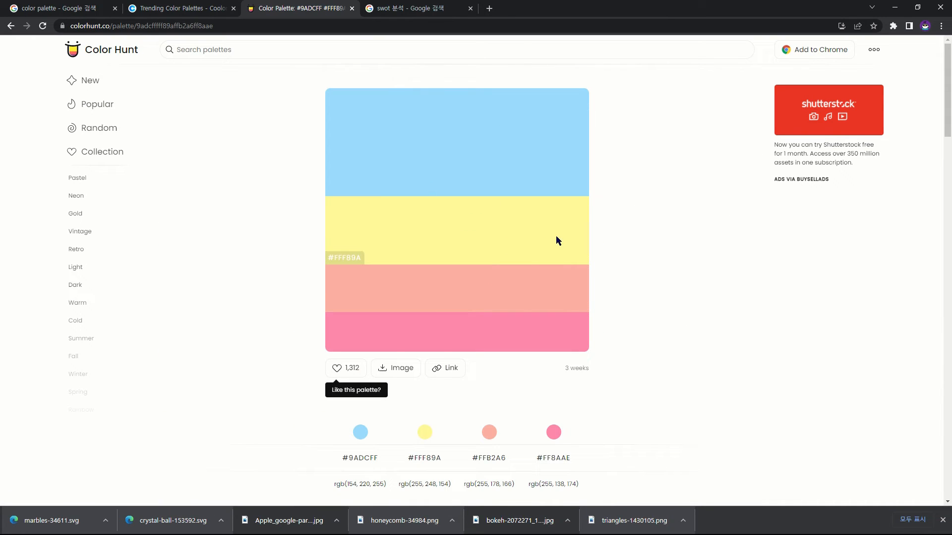
Step: Capture the four-colour palette as a screen snip, paste it into PowerPoint and place it outside the slide's right edge
key("super+shift+s")
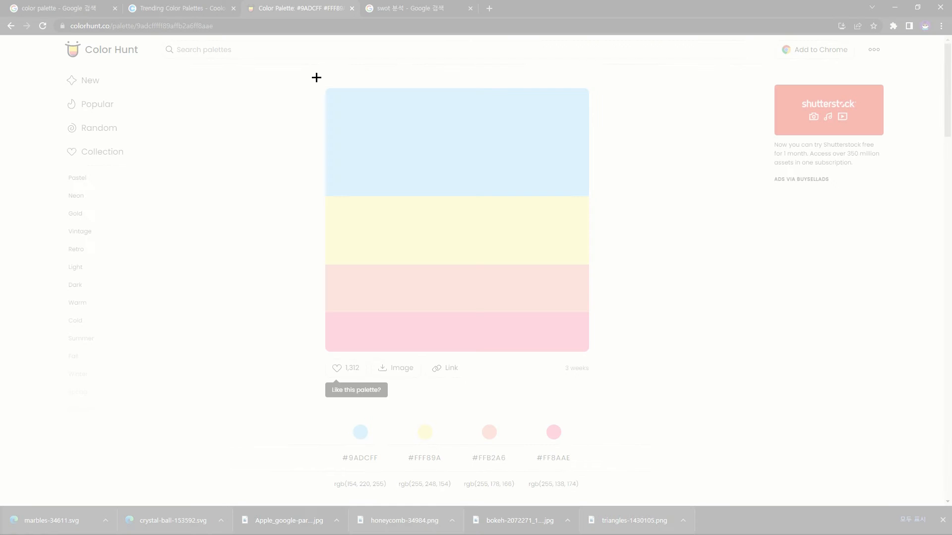
left_click_drag(316, 78, 599, 361)
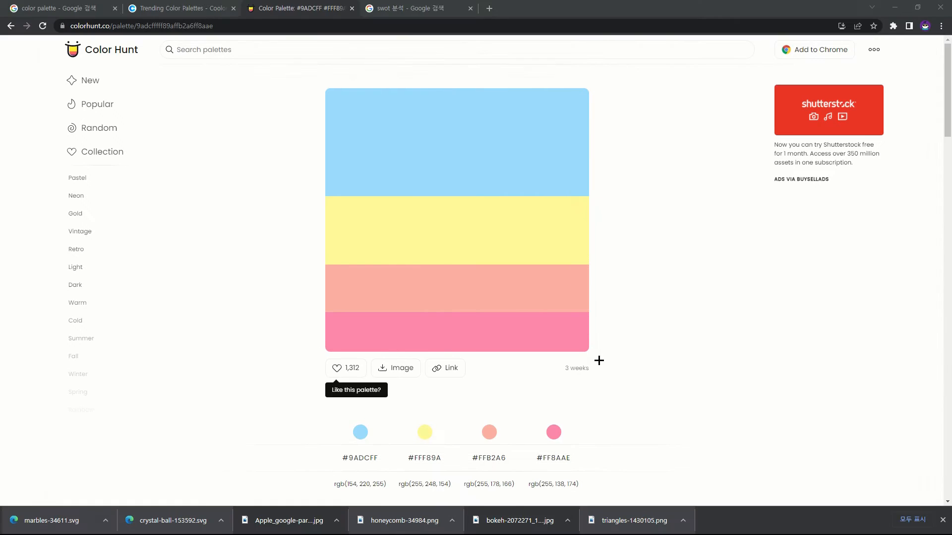
key("alt+Tab")
key("ctrl+v")
left_click_drag(557, 335, 849, 323)
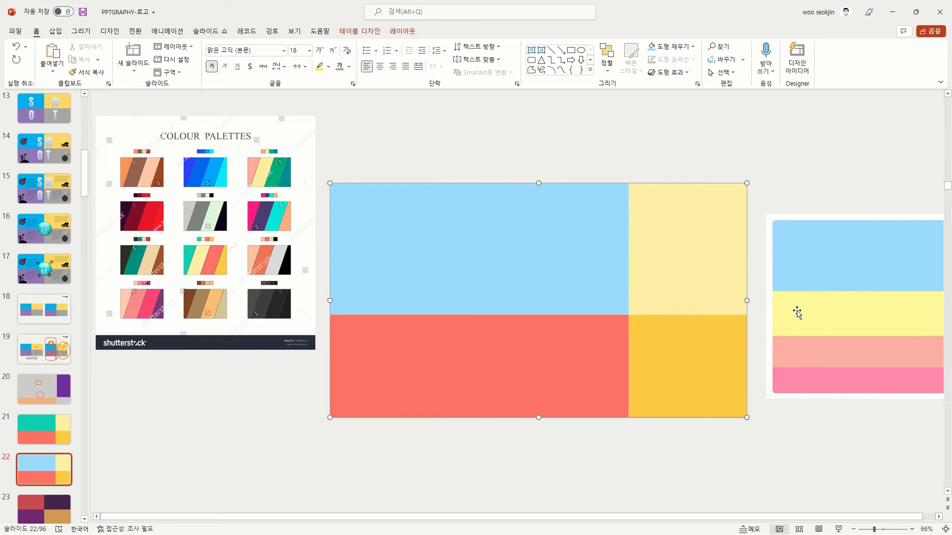
Step: On slide 22, fill the bottom-left cell with pink and the bottom-right cell with salmon, sampled from the pasted palette with the Eyedropper
left_click(602, 347)
left_click(693, 47)
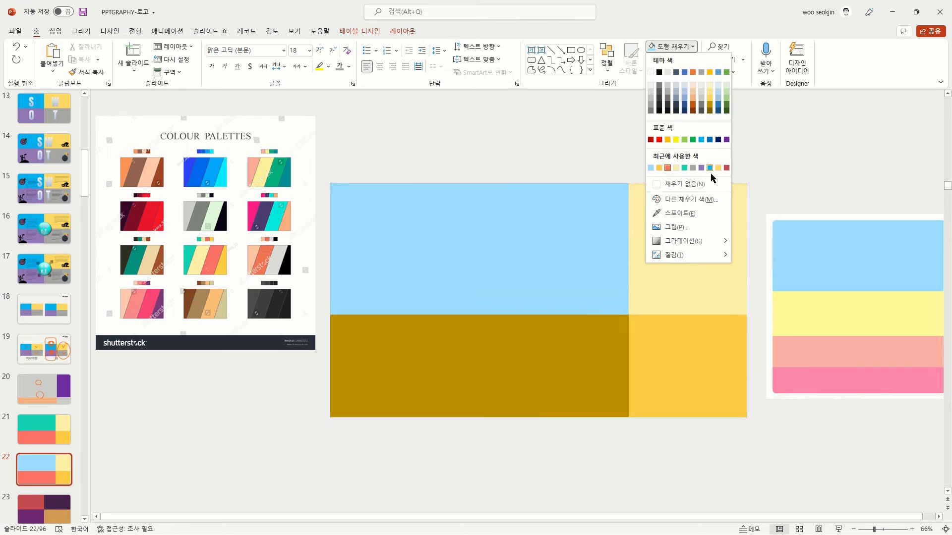
left_click(686, 212)
left_click(841, 376)
left_click(720, 367)
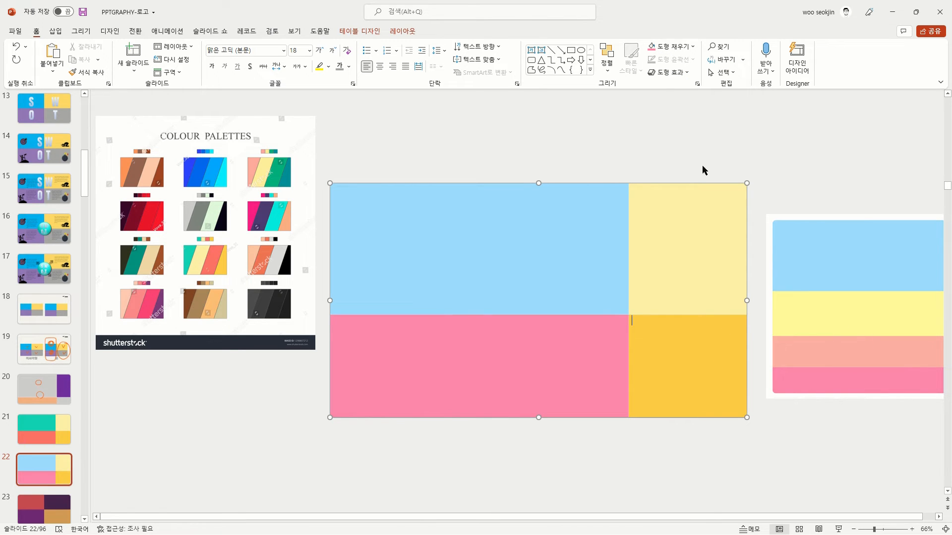
left_click(692, 46)
left_click(686, 212)
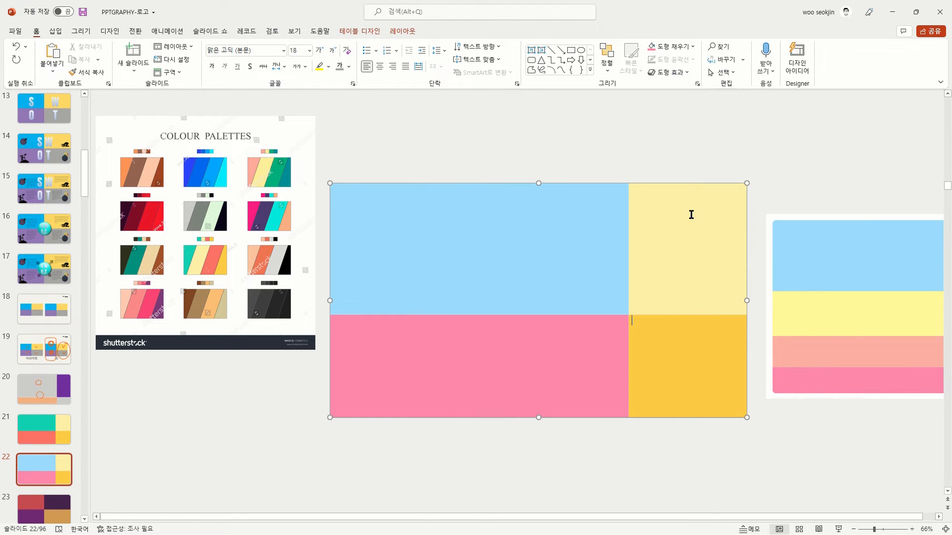
left_click(839, 347)
Step: Fill the table's top-right cell with the palette image's yellow using the Eyedropper, and deselect the table
left_click(692, 197)
left_click(685, 46)
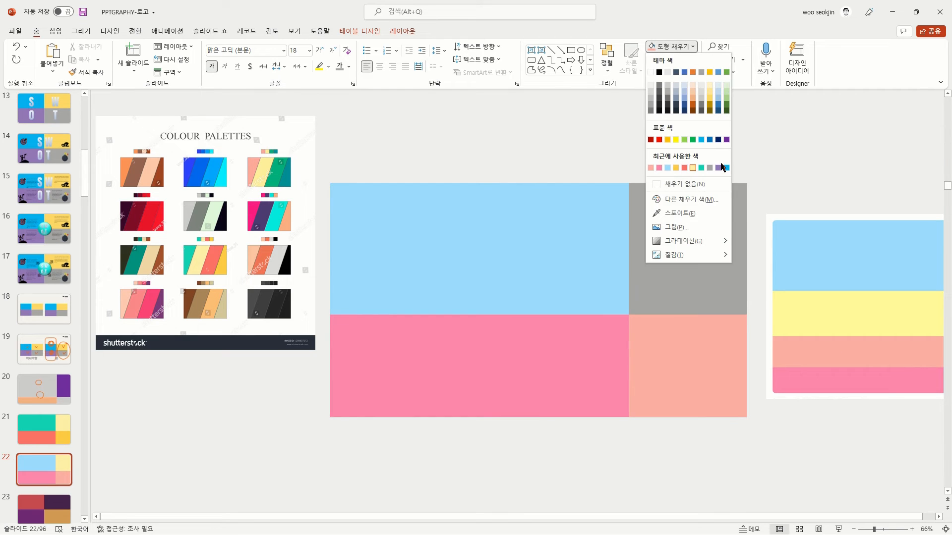
left_click(689, 214)
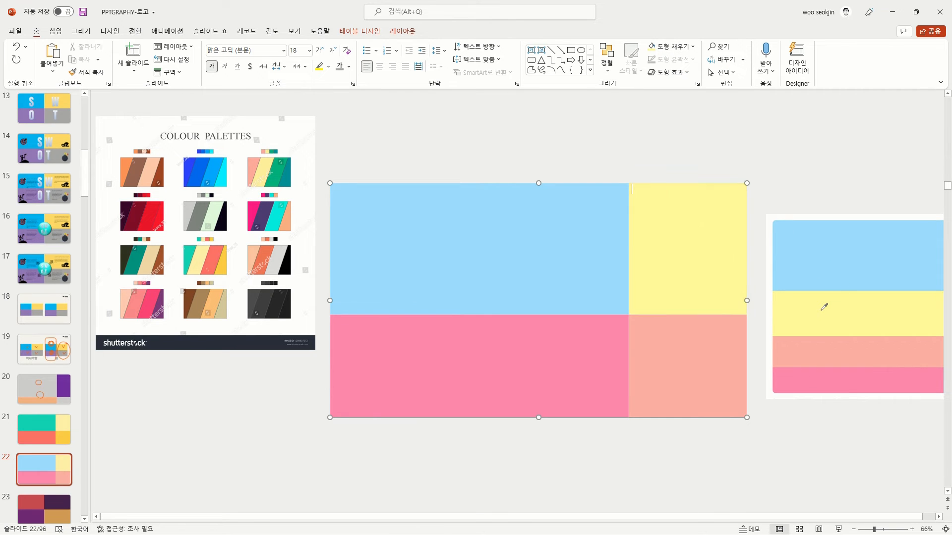
left_click(823, 306)
left_click(803, 184)
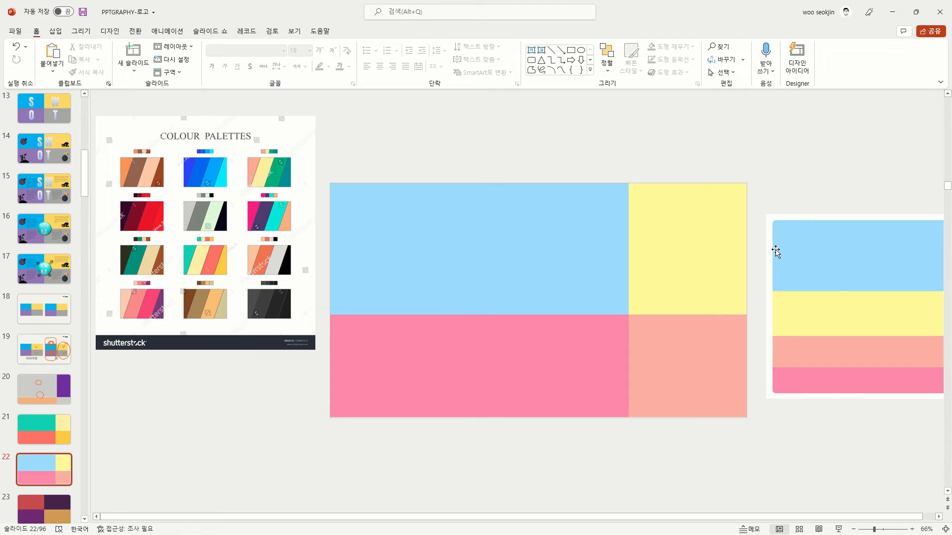
Step: Rearrange the palette images off the table: purple-red at the slide's lower left, pastel at its upper right, navy-blue at its lower right
left_click_drag(556, 325, 256, 452)
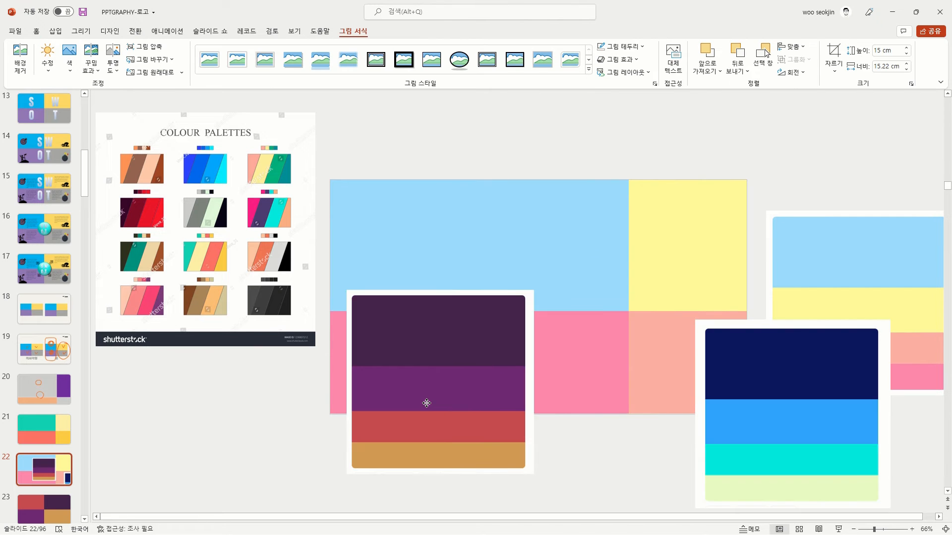
left_click_drag(832, 354, 830, 167)
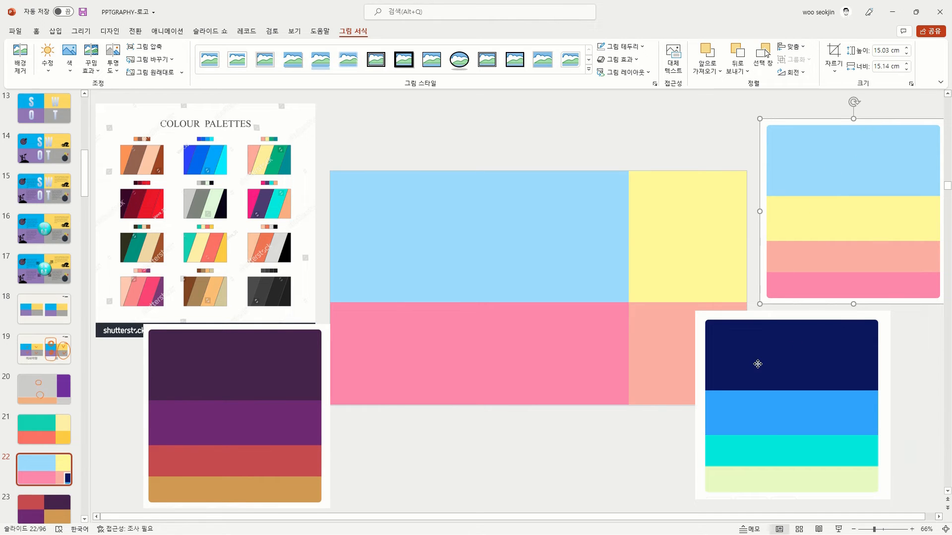
left_click_drag(756, 364, 821, 365)
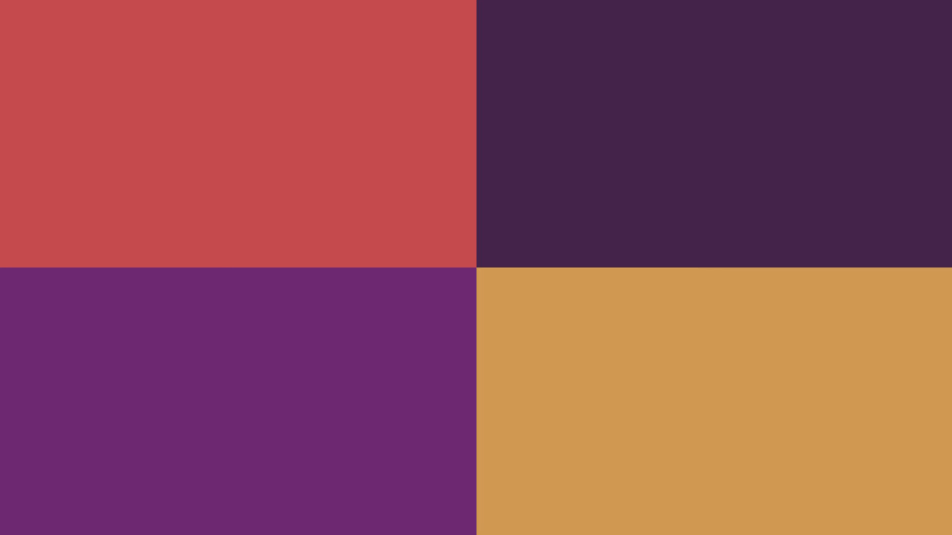
Step: Step through the purple, red and gold table slides in the slide show up to the finished SWOT example with the portrait
key("Right")
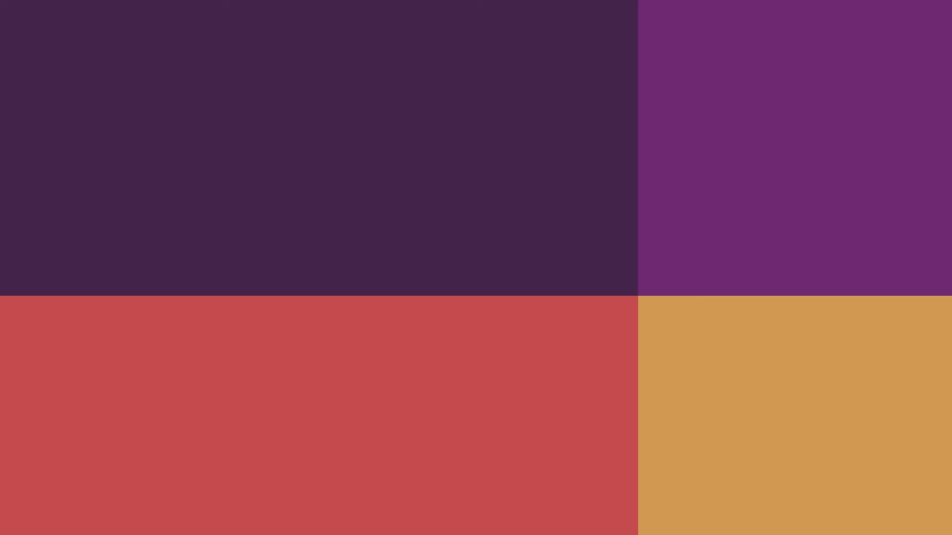
key("Right")
key("Right")
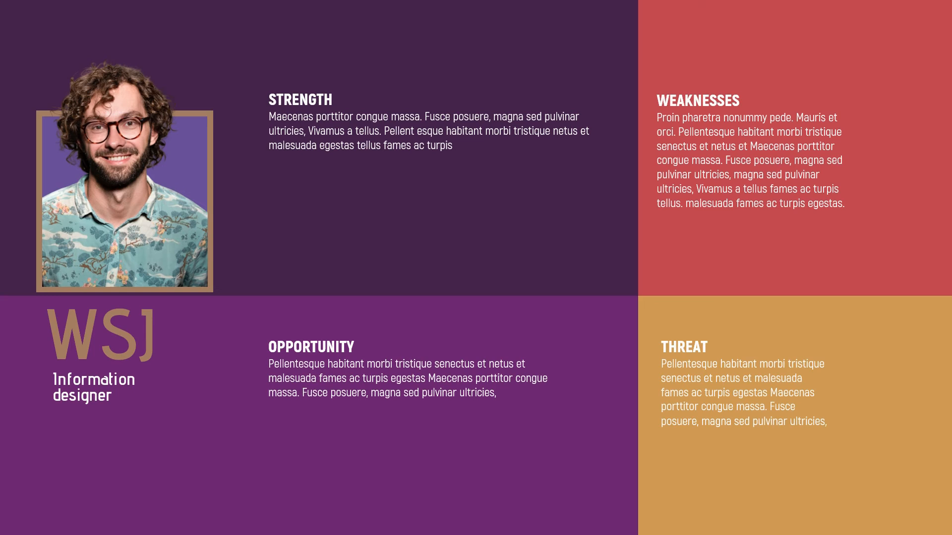